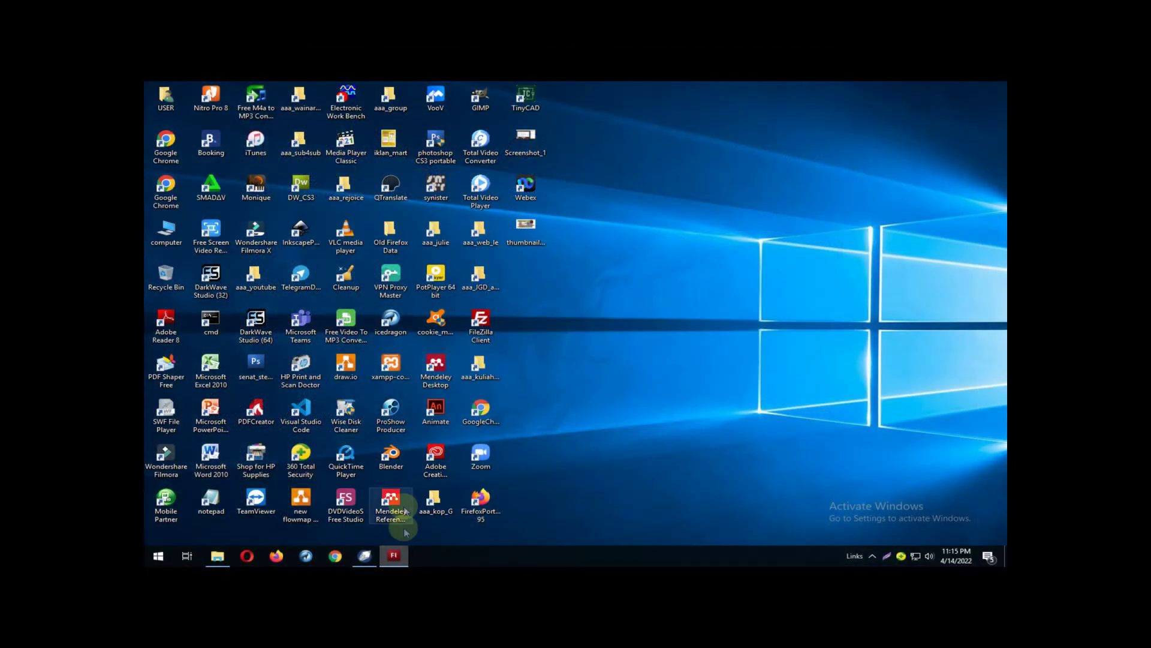
- Switch to Adobe Flash and draw an oval about 200 by 80 pixels on the stage, filled with red #FF0000
click(394, 556)
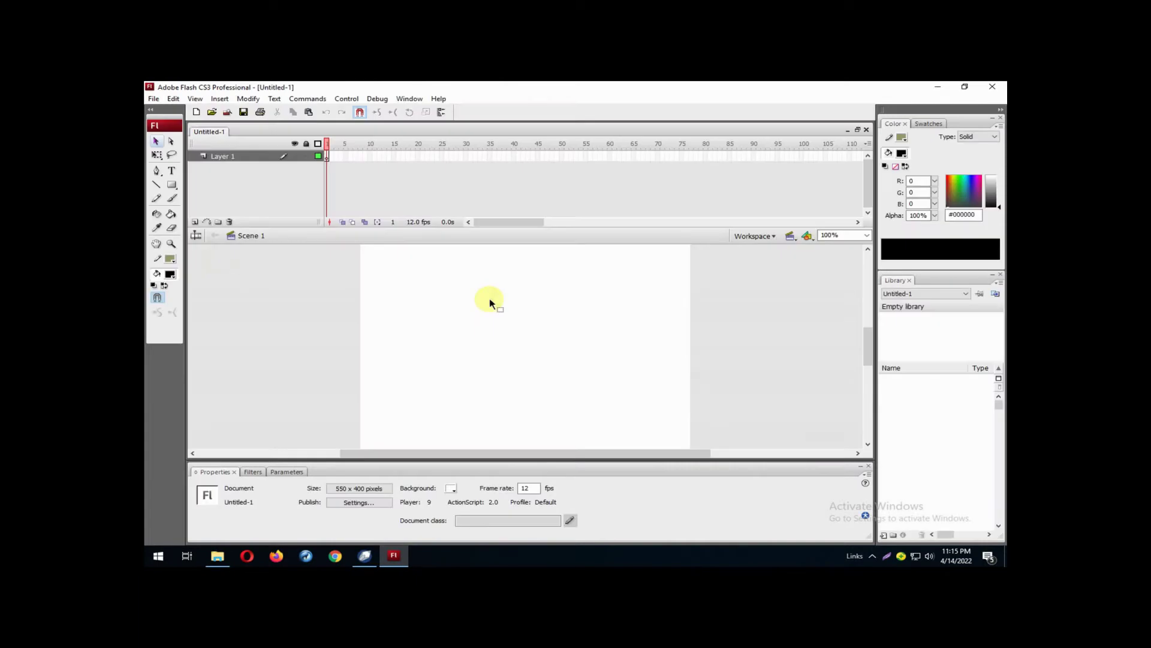
drag(171, 184, 225, 220)
drag(479, 311, 598, 353)
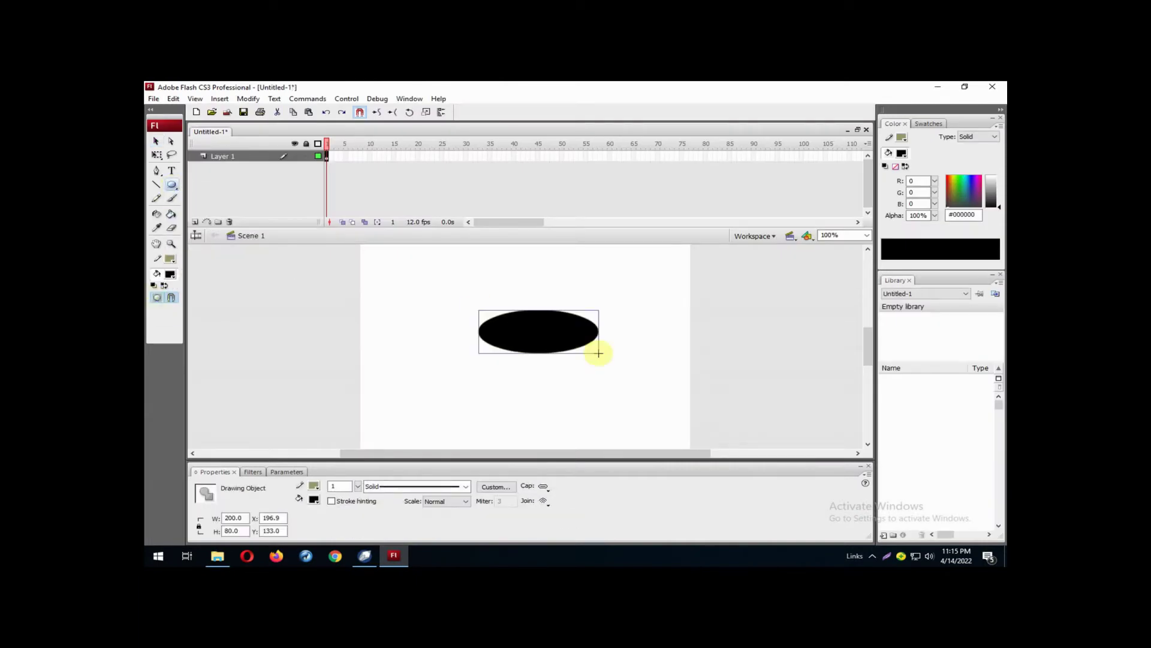
click(171, 274)
click(165, 347)
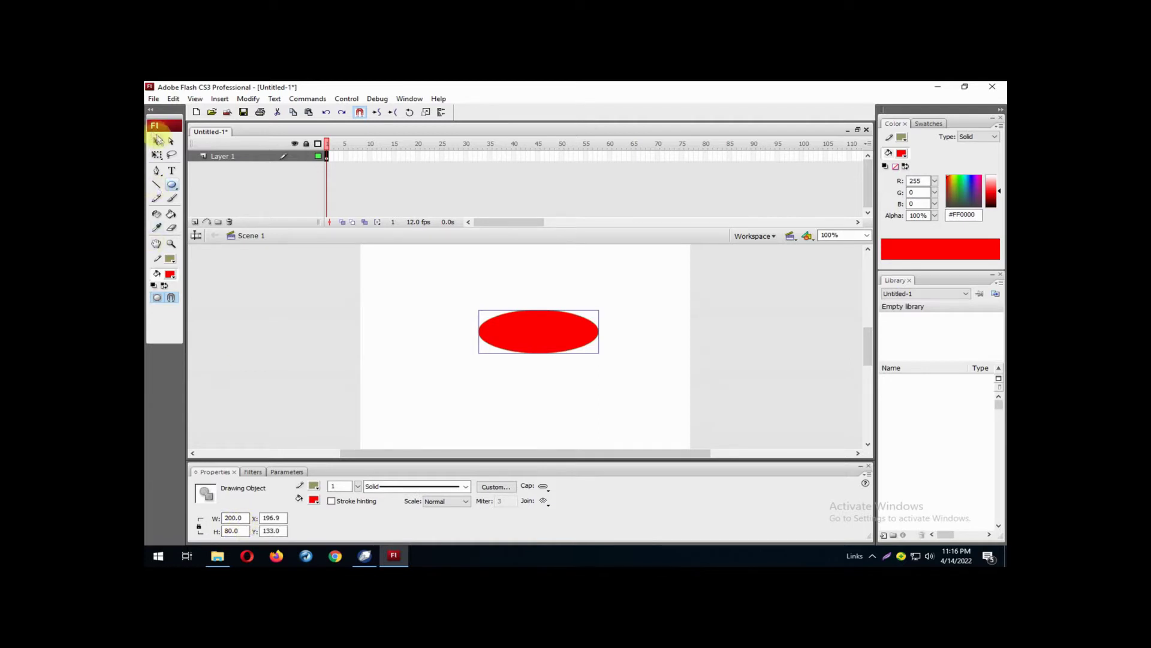
- Duplicate the red oval and align the copy slightly below the original so that the two overlap
click(156, 141)
click(625, 318)
click(563, 326)
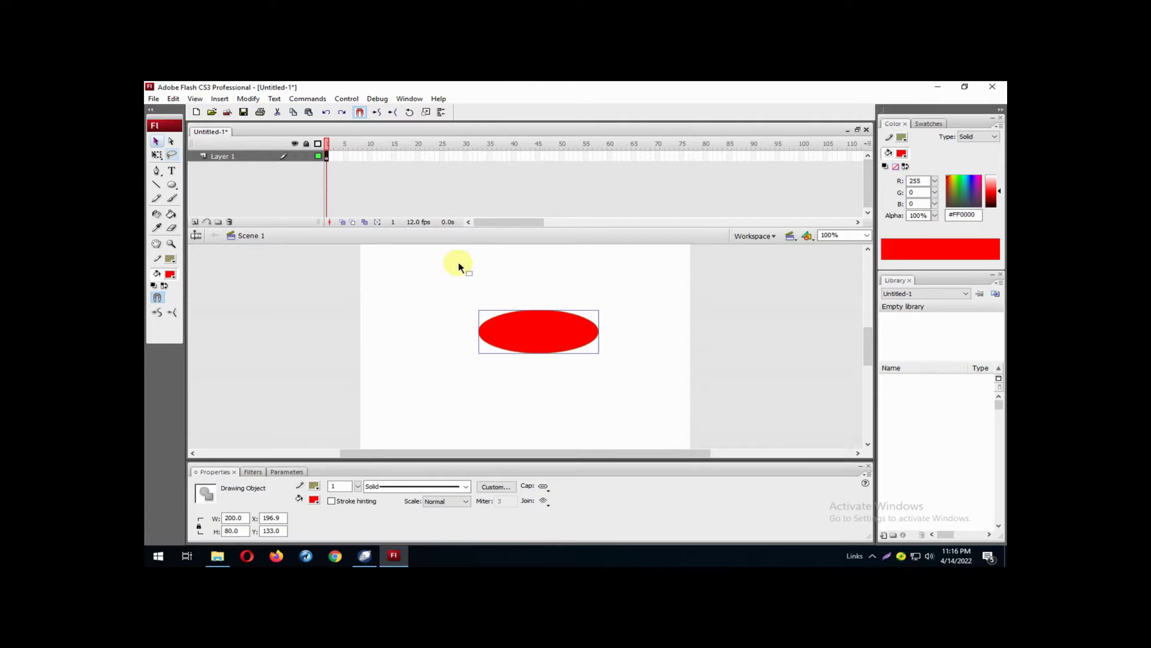
key(ctrl+v)
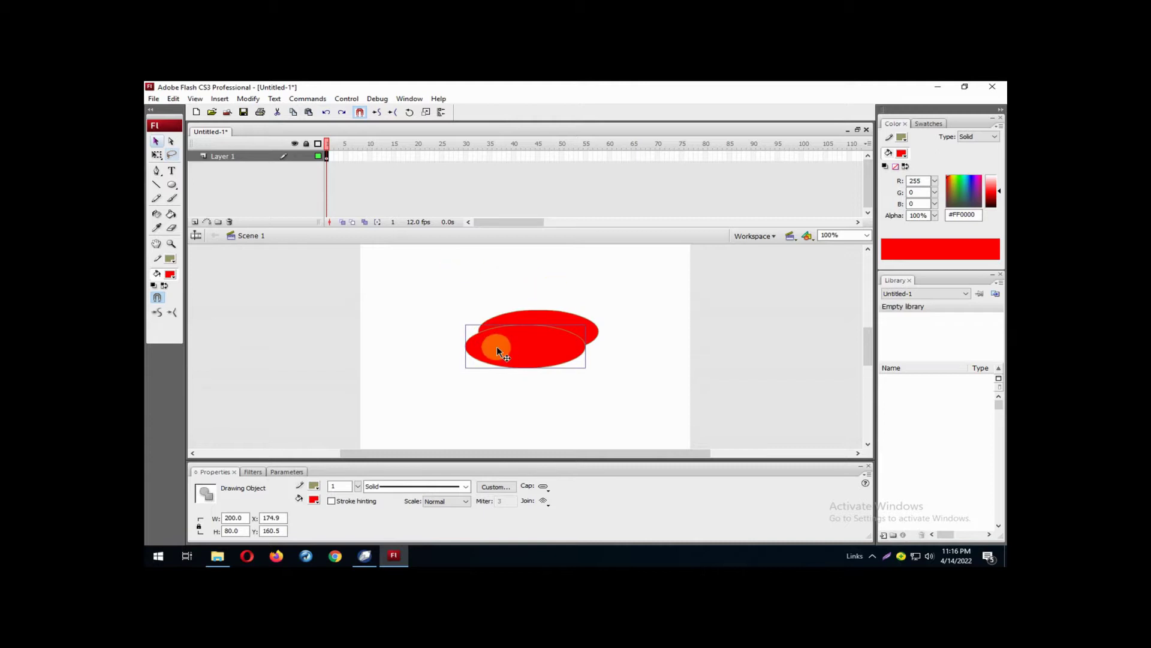
drag(512, 346, 524, 336)
- Fill the copied oval with gray #999999 and send it behind the red oval as a shadow
click(171, 274)
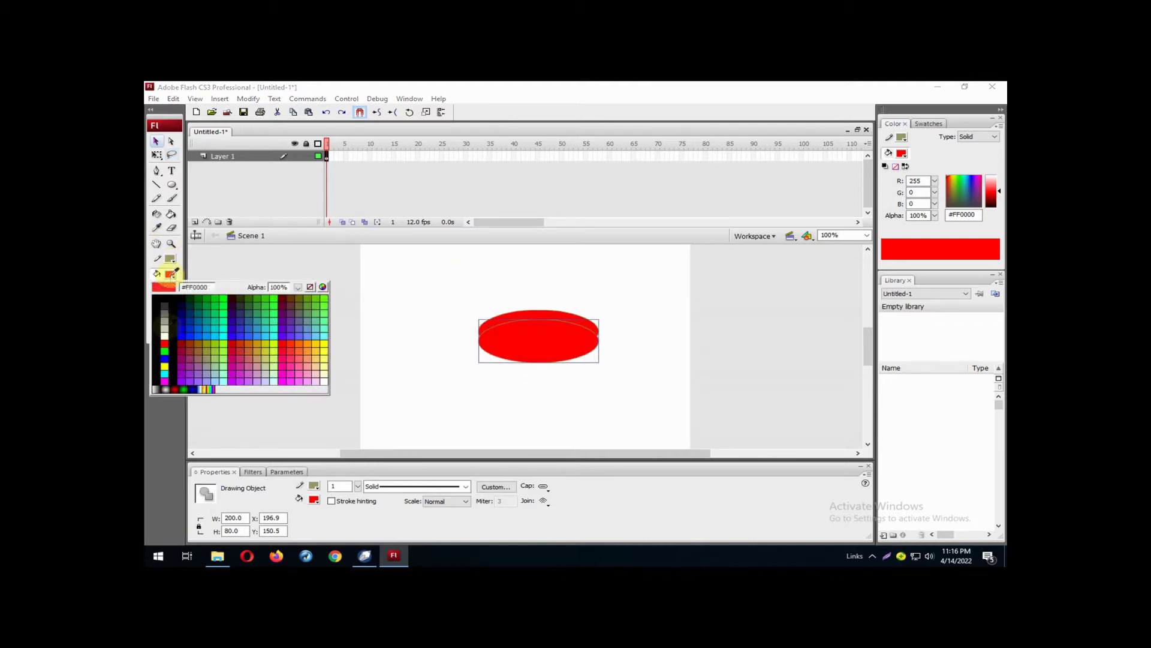
click(154, 321)
right_click(529, 338)
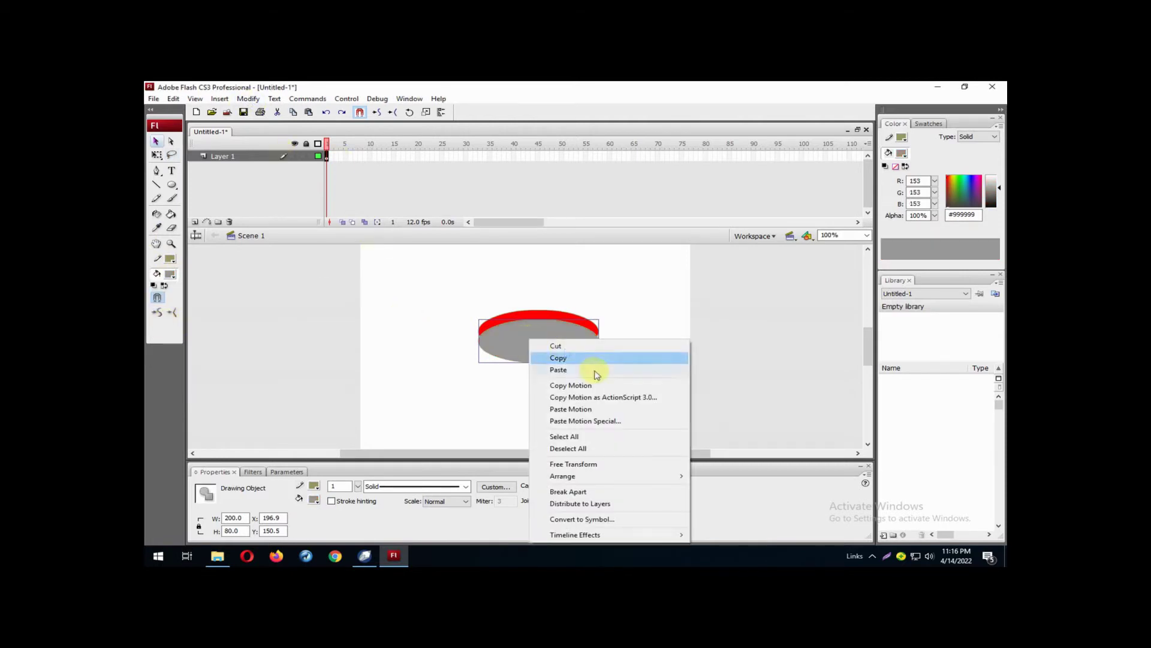
click(728, 521)
click(682, 359)
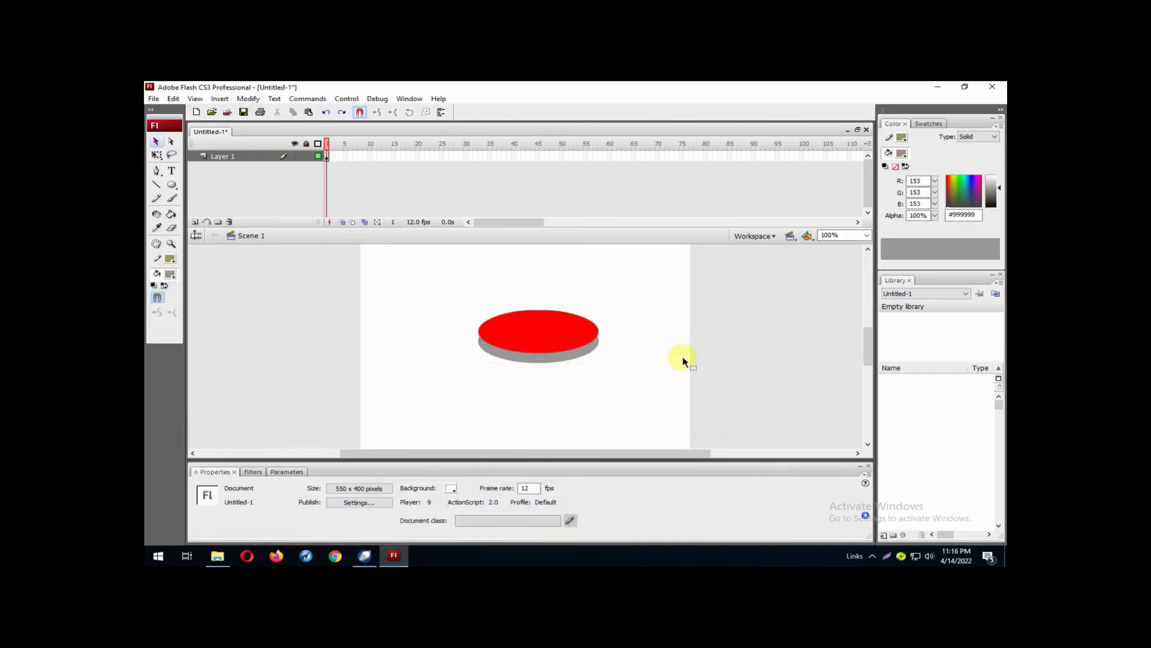
- Convert the red and gray ovals into a Button symbol named Symbol 1 and open it for editing
key(ctrl+a)
key(F8)
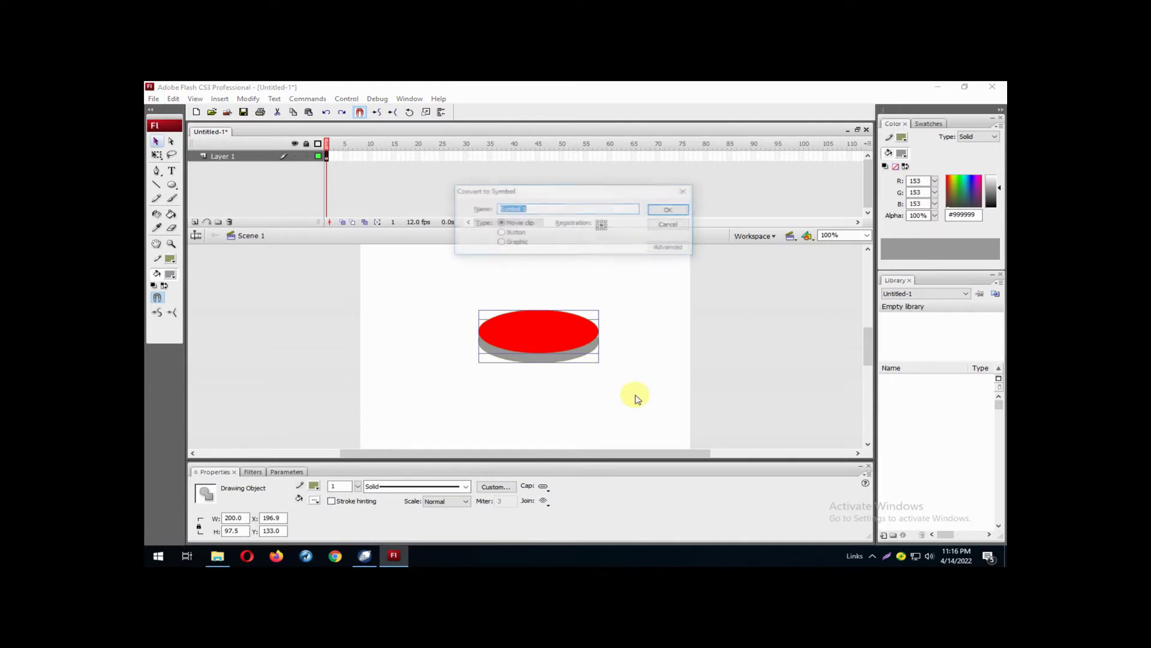
click(508, 233)
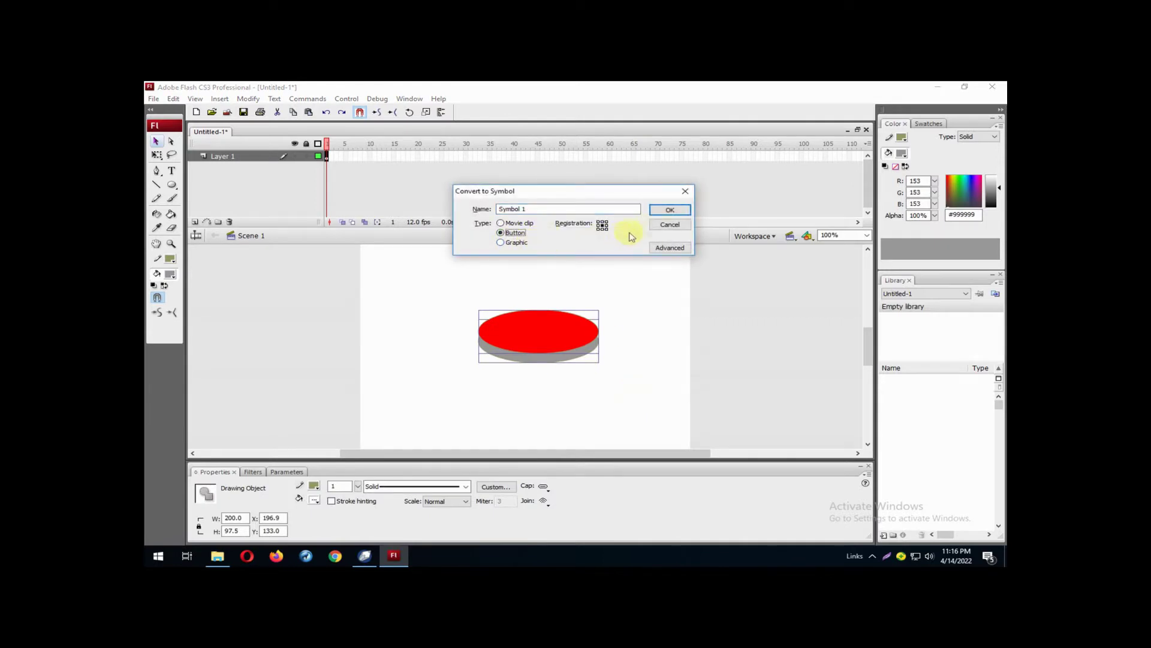
click(670, 211)
click(670, 213)
click(621, 360)
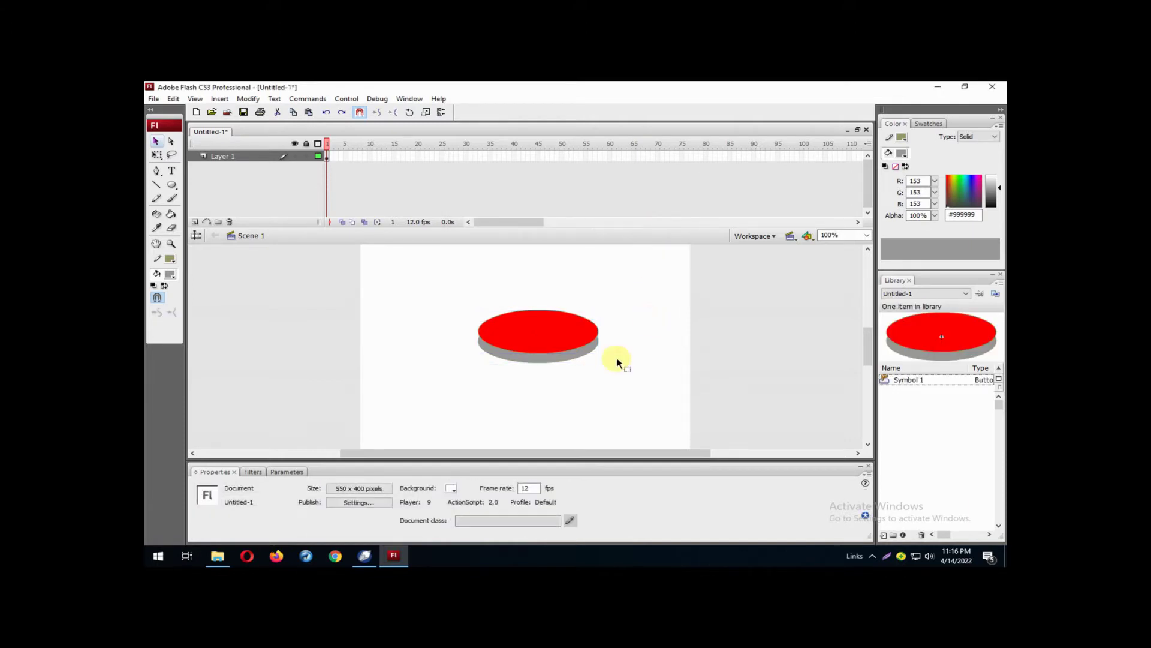
double_click(565, 330)
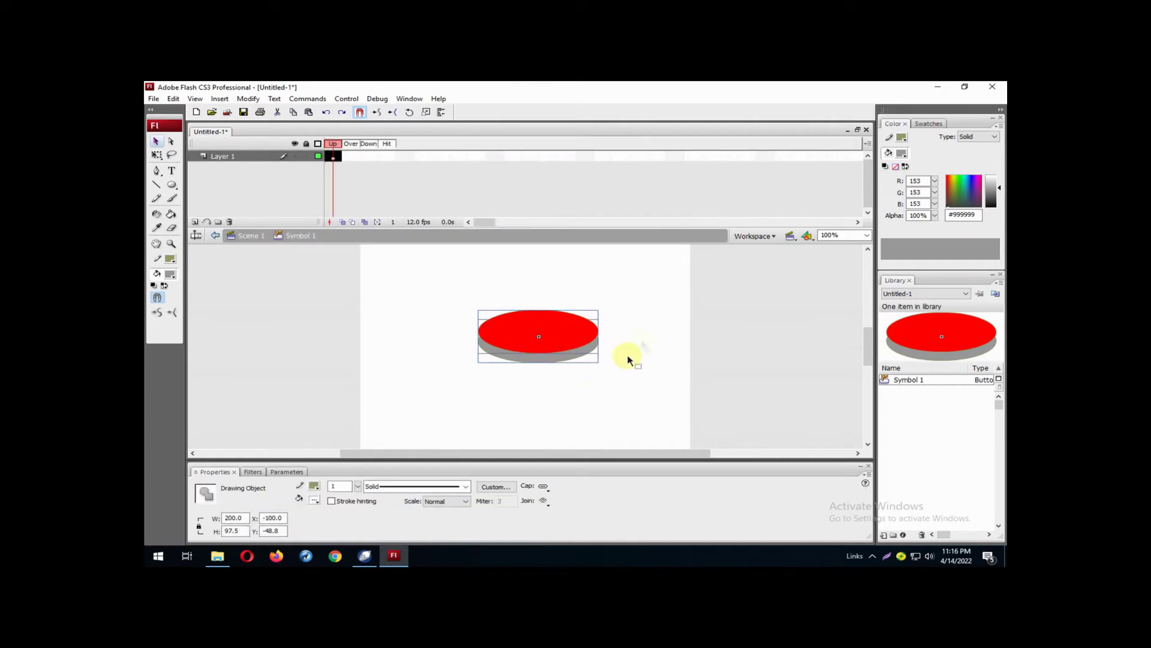
- Undo the symbol conversion and arrange the gray oval behind the red one
key(ctrl+z)
right_click(530, 340)
click(719, 512)
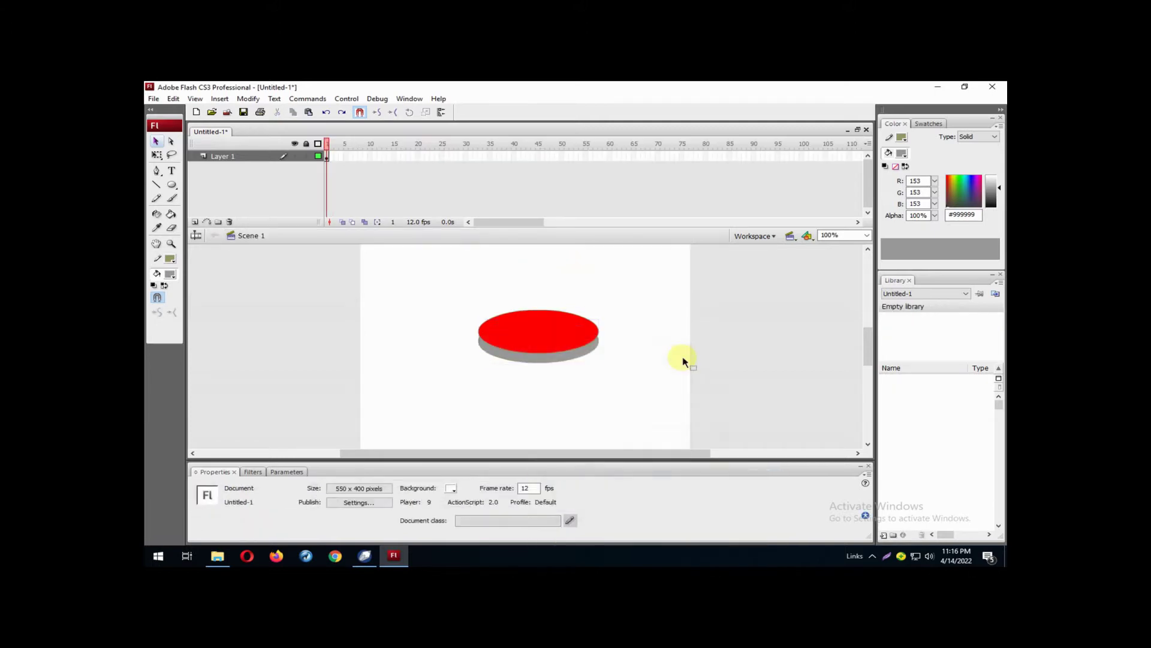
- Convert both ovals together into a single symbol of type Button and enter its editing mode
drag(420, 277, 634, 393)
key(F8)
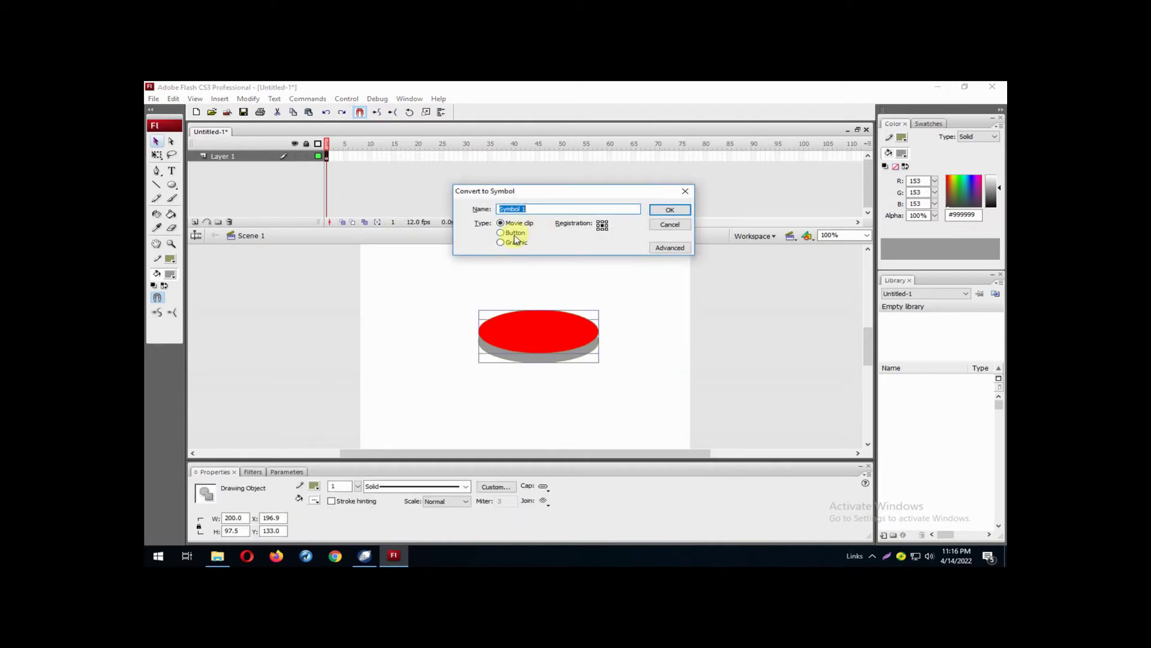
click(514, 233)
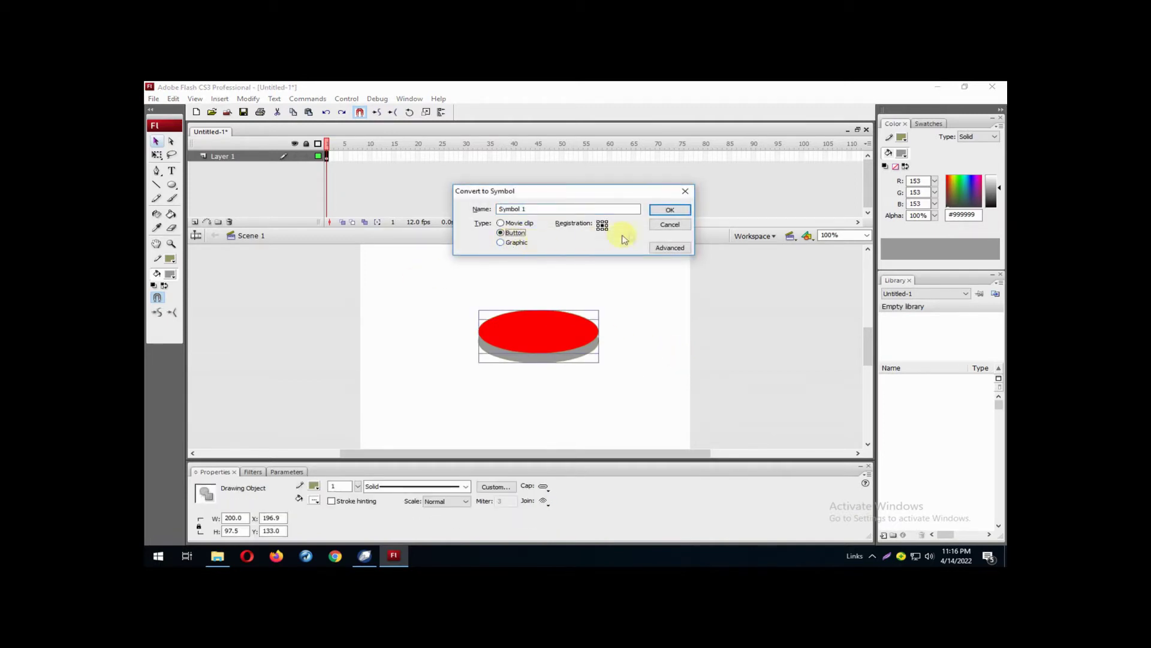
click(670, 213)
click(650, 317)
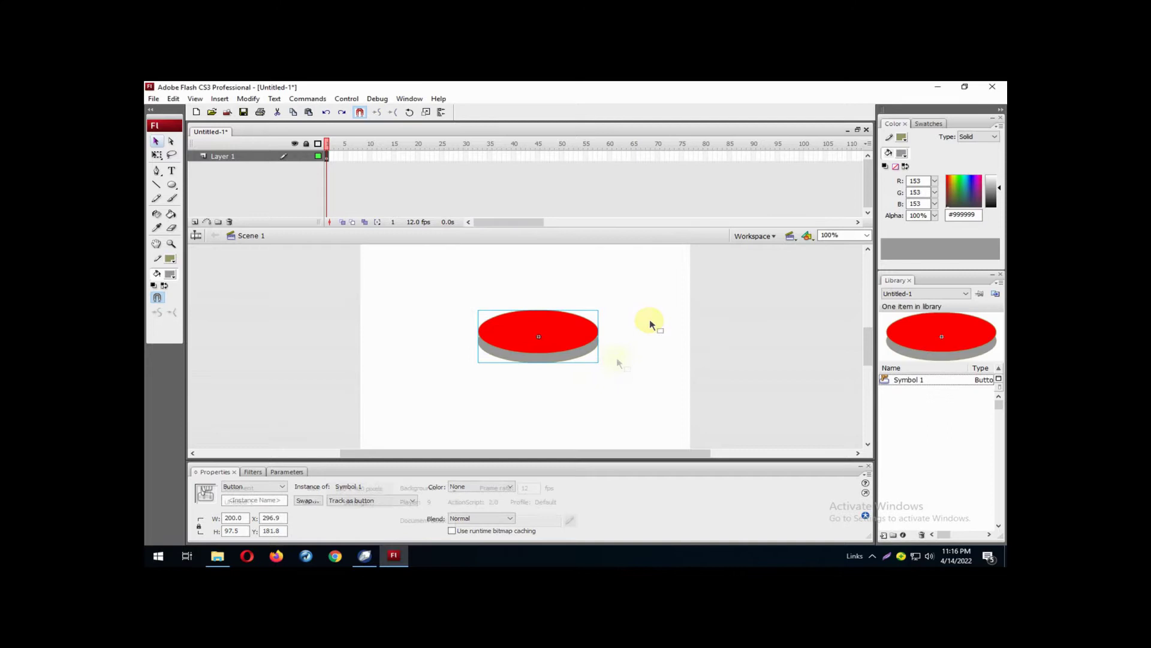
double_click(565, 332)
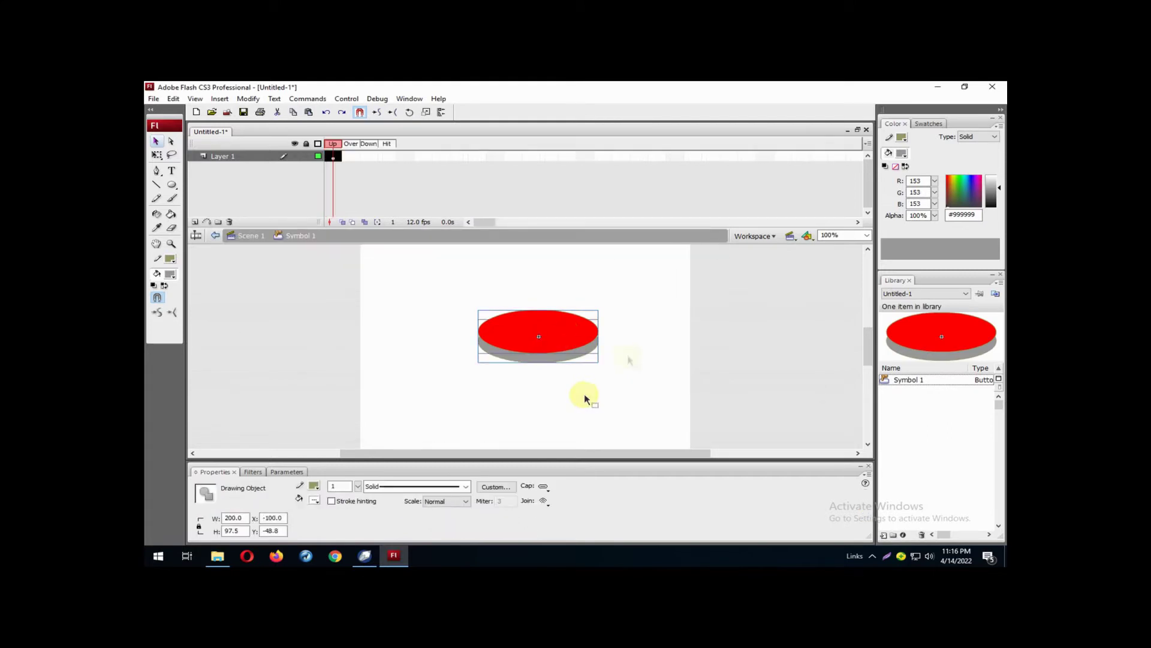
- Add a keyframe for the button's Over state and fill its upper oval with green #00FF00
click(350, 156)
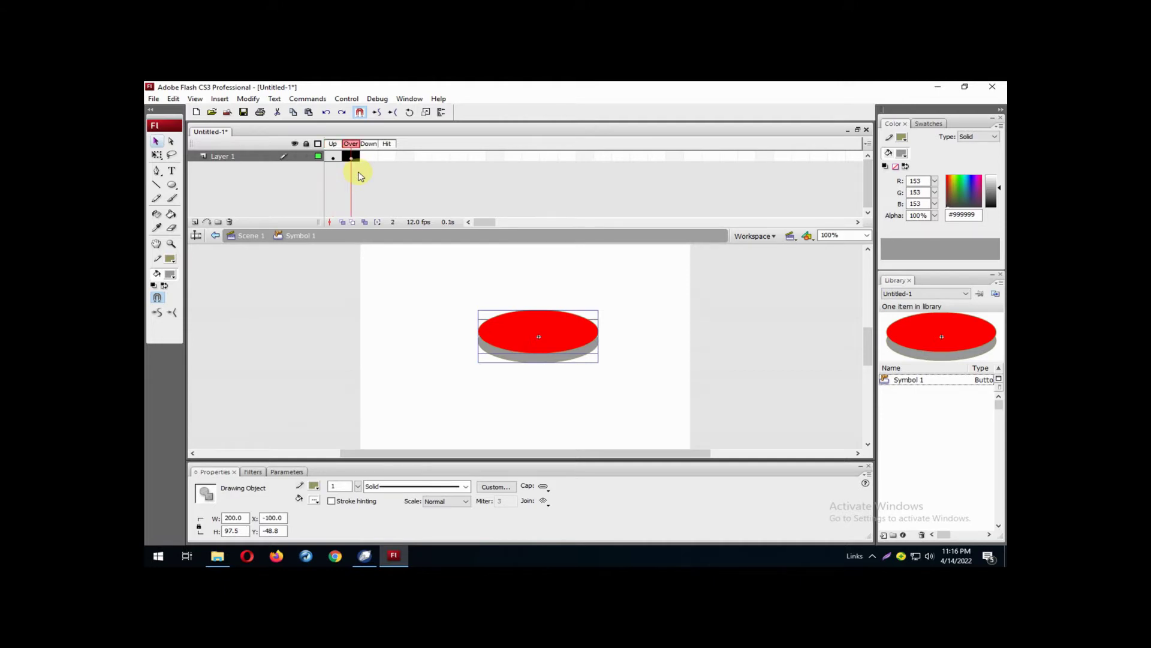
key(F6)
click(565, 335)
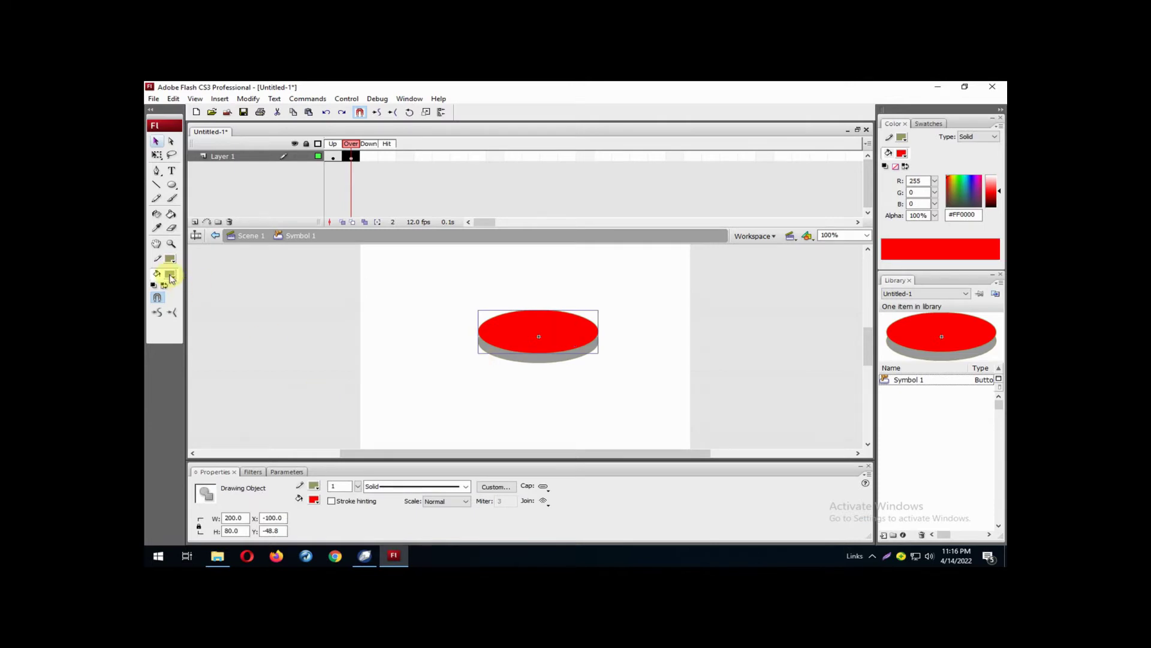
click(171, 274)
click(165, 351)
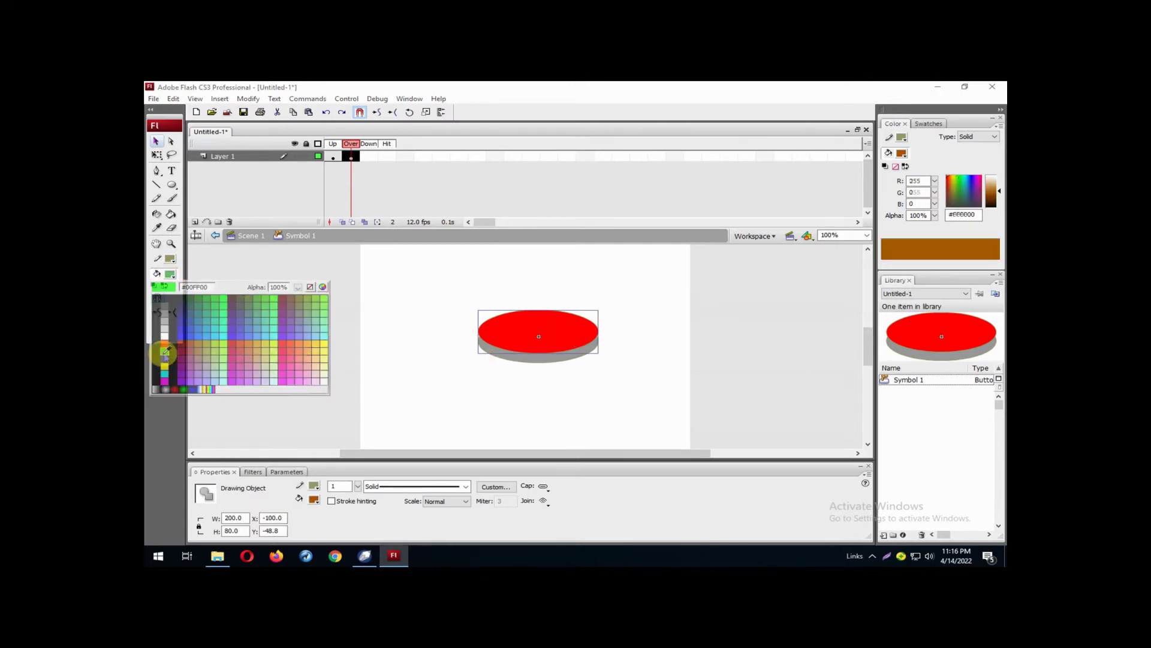
click(403, 316)
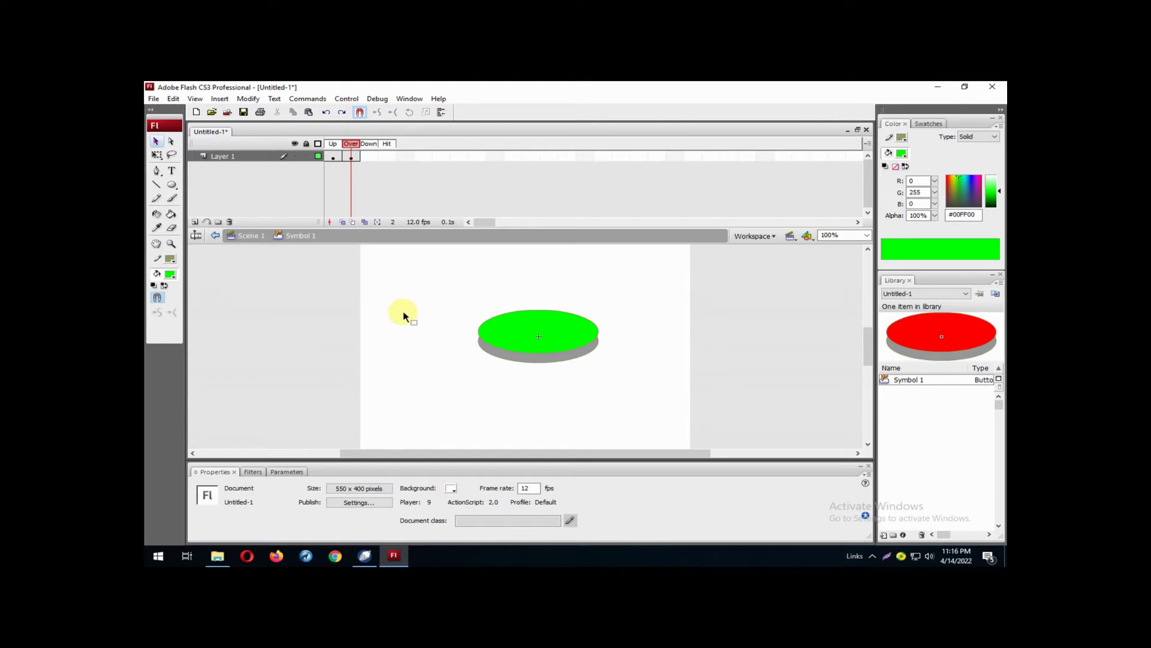
- Add a keyframe for the button's Down state and nudge the green oval down by 6 pixels
click(351, 156)
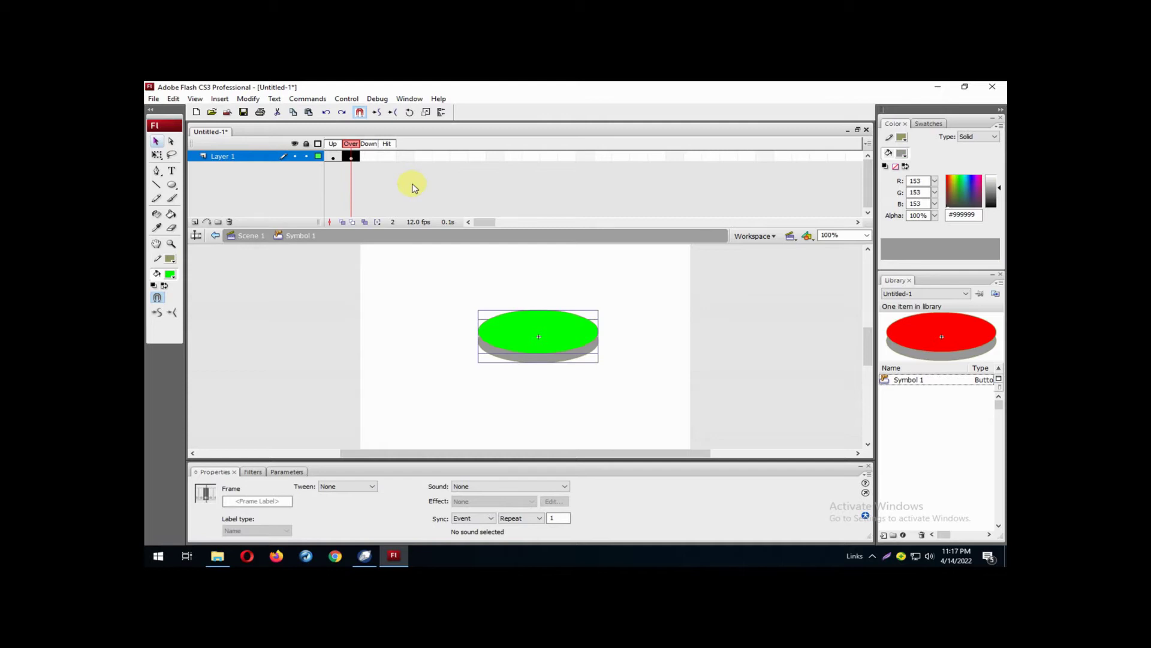
key(F6)
click(586, 292)
click(578, 334)
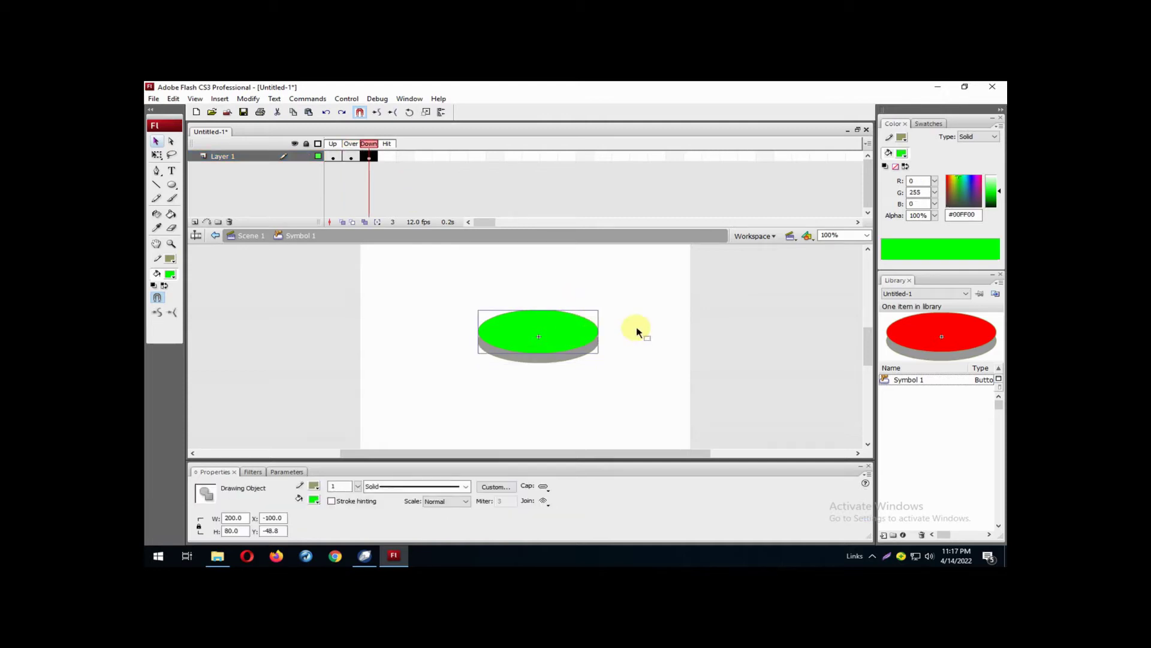
key(Down)
key(Down)
key(Down)
key(Down)
key(Down)
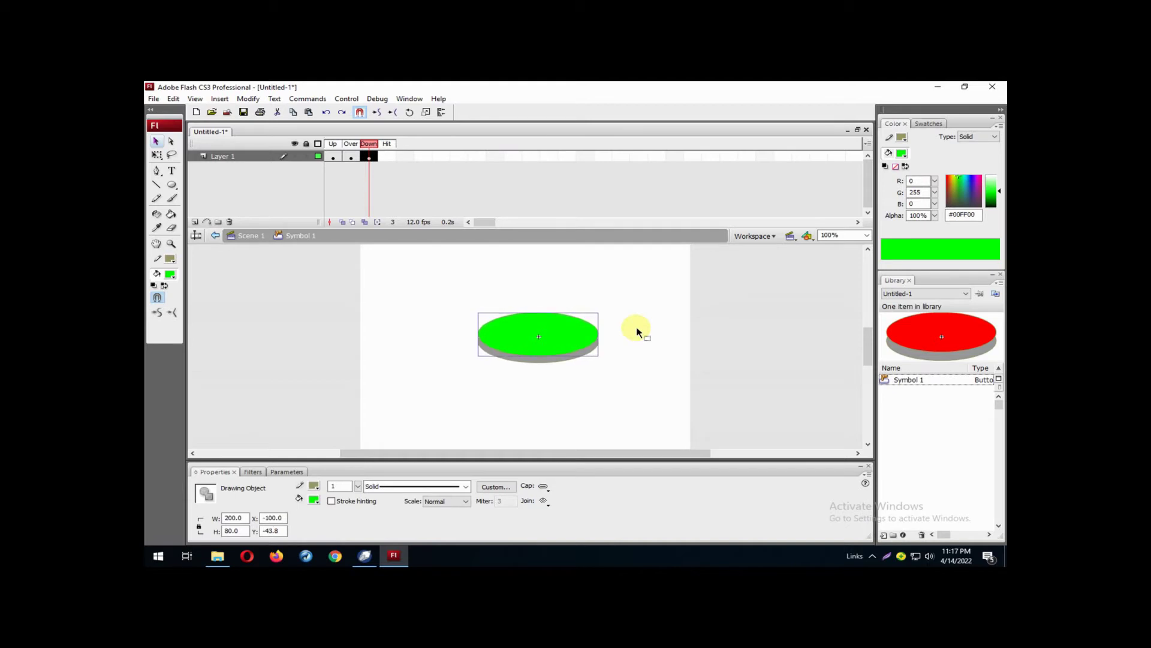
key(Down)
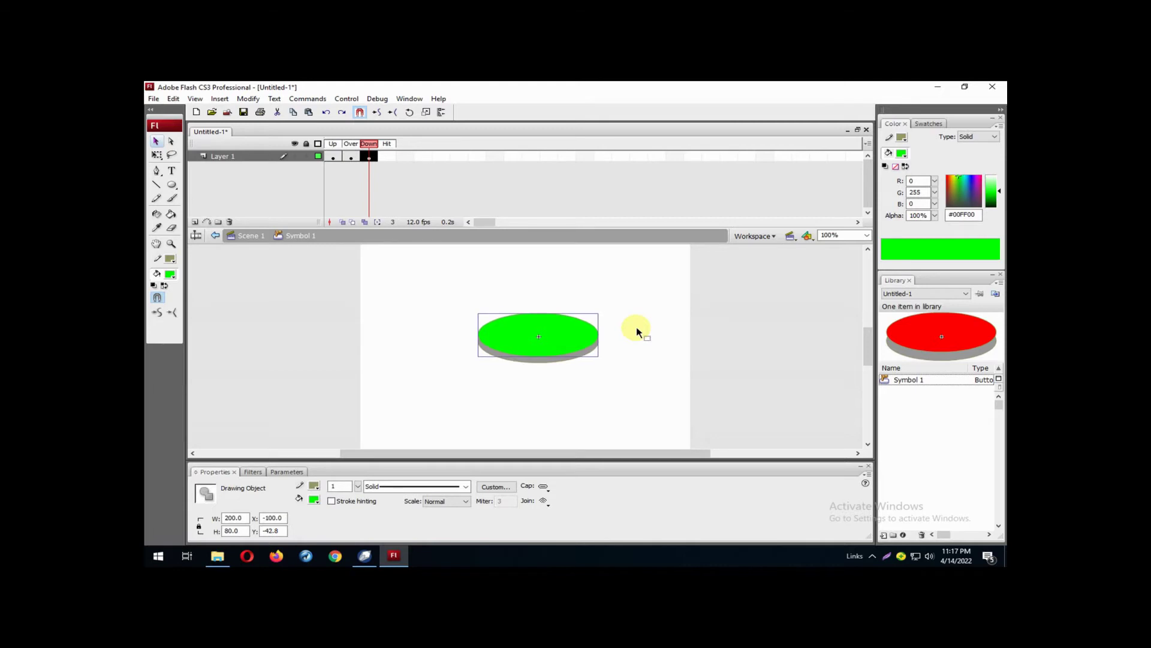
click(637, 331)
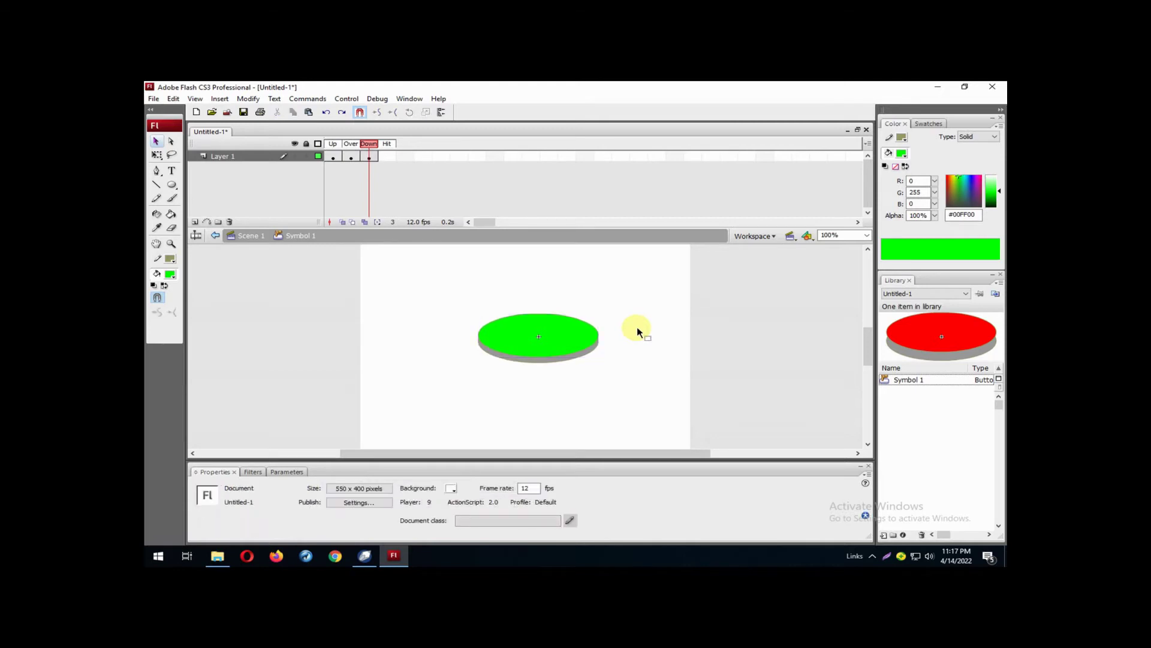
- Return to Scene 1 and test the movie to check the button's hover and pressed states
click(245, 237)
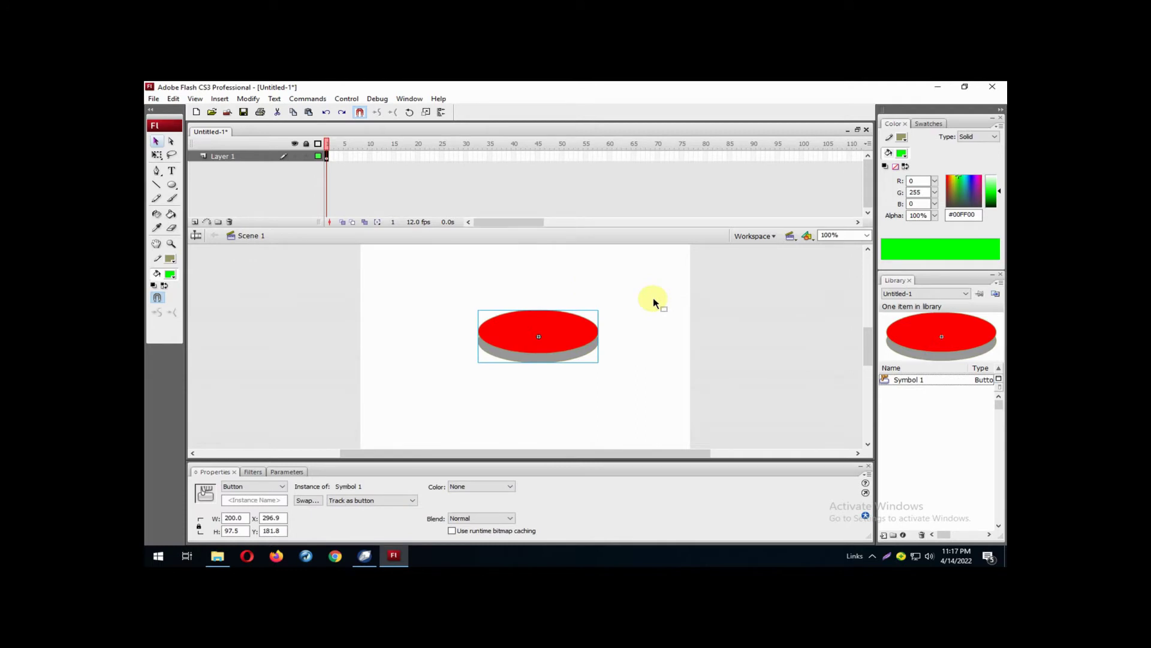
key(ctrl+Return)
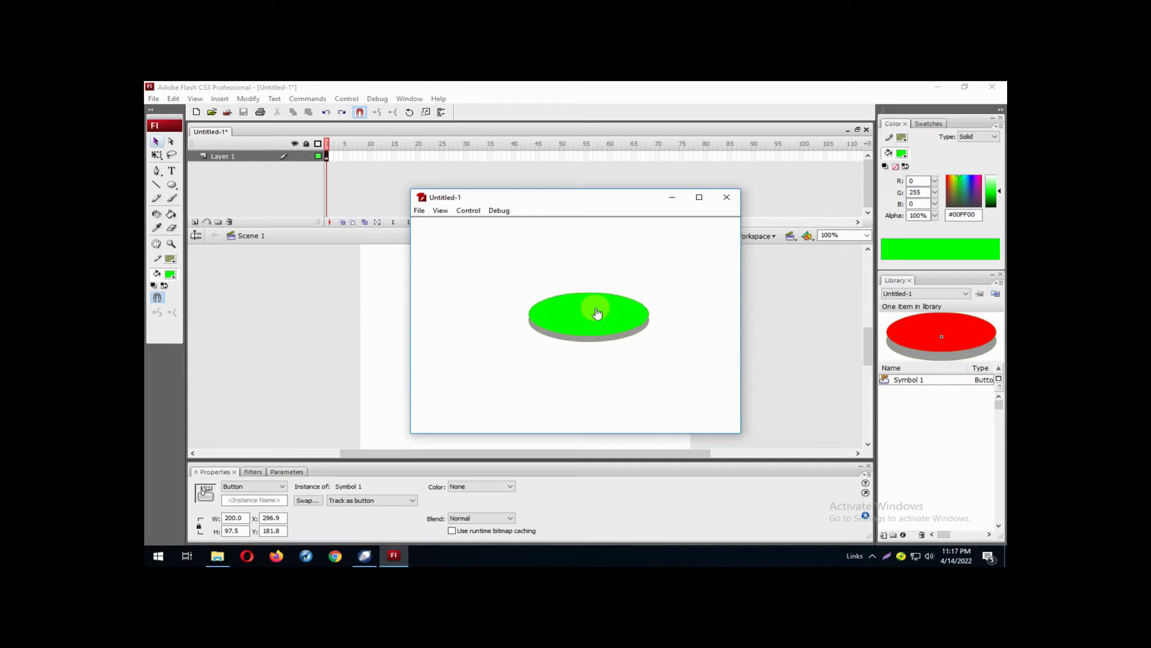
click(727, 198)
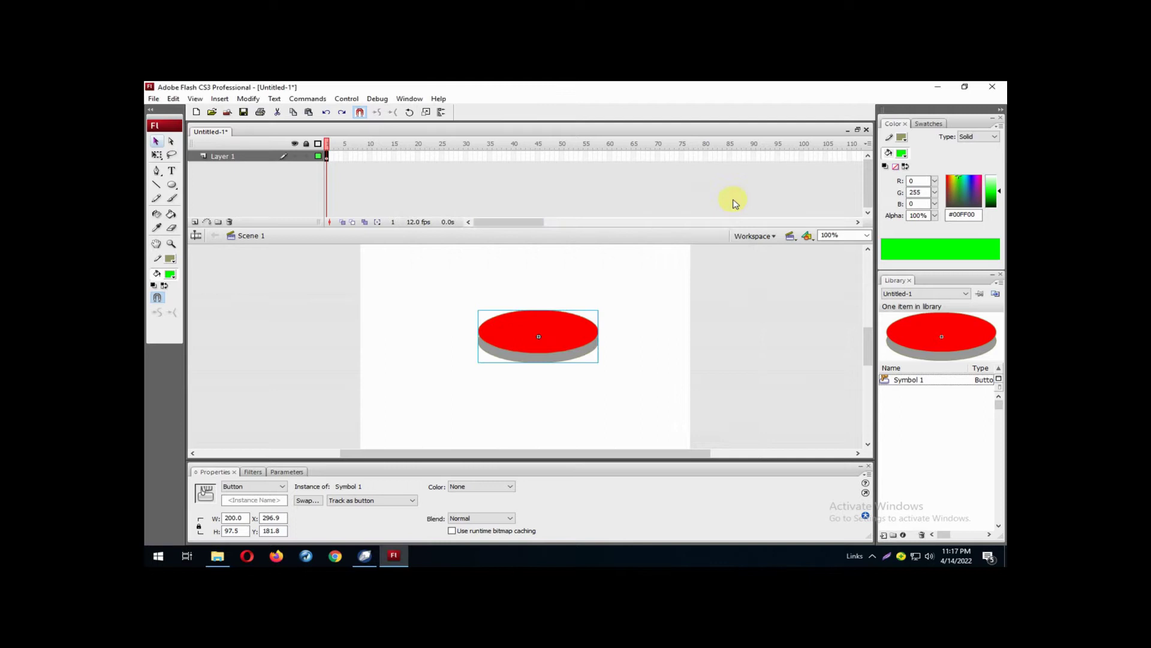
click(629, 327)
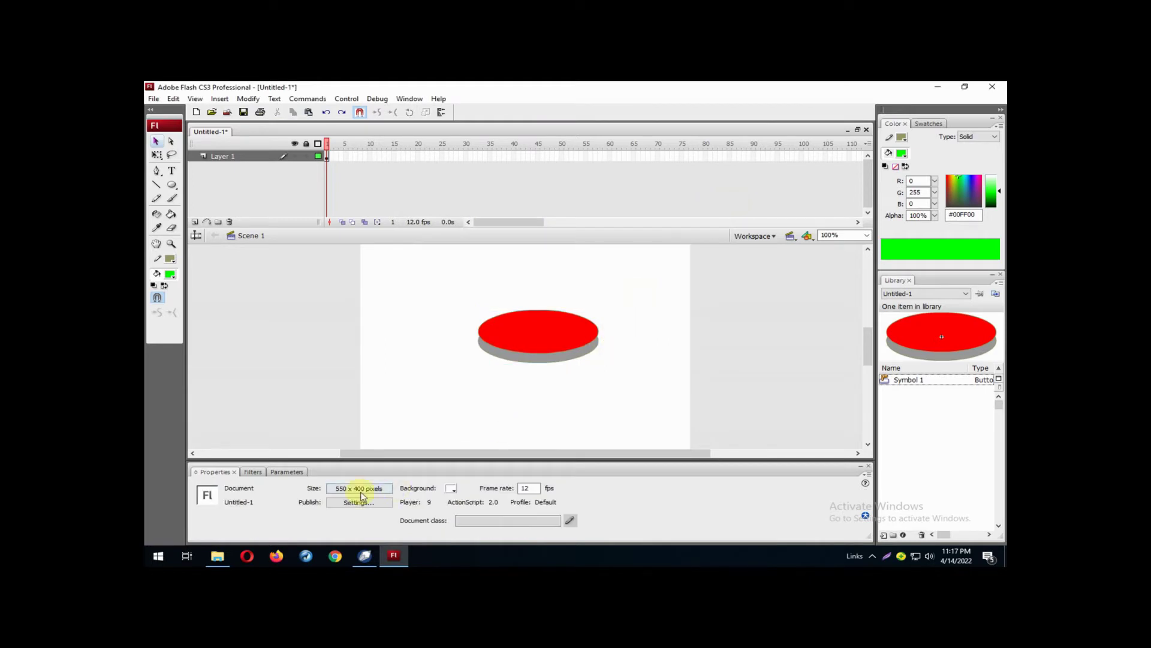
- Switch to CorelDRAW, draw an 18-sided polygon about 887 by 444 px, and pull one of its nodes inward to form a spiky burst
click(367, 558)
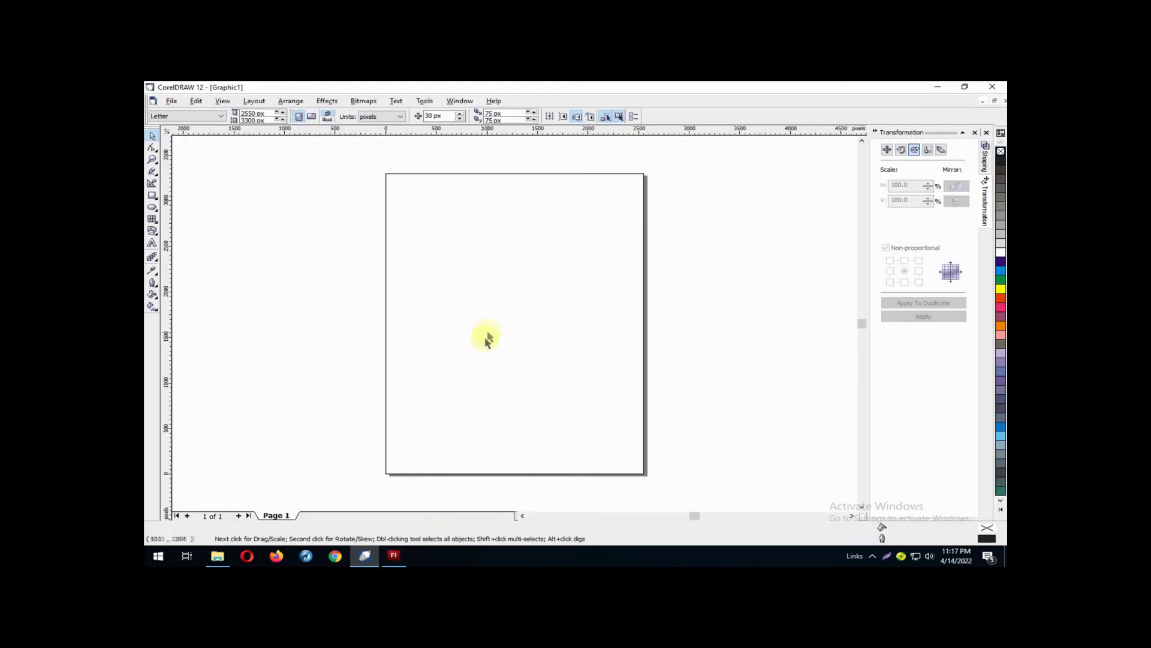
click(152, 217)
click(188, 223)
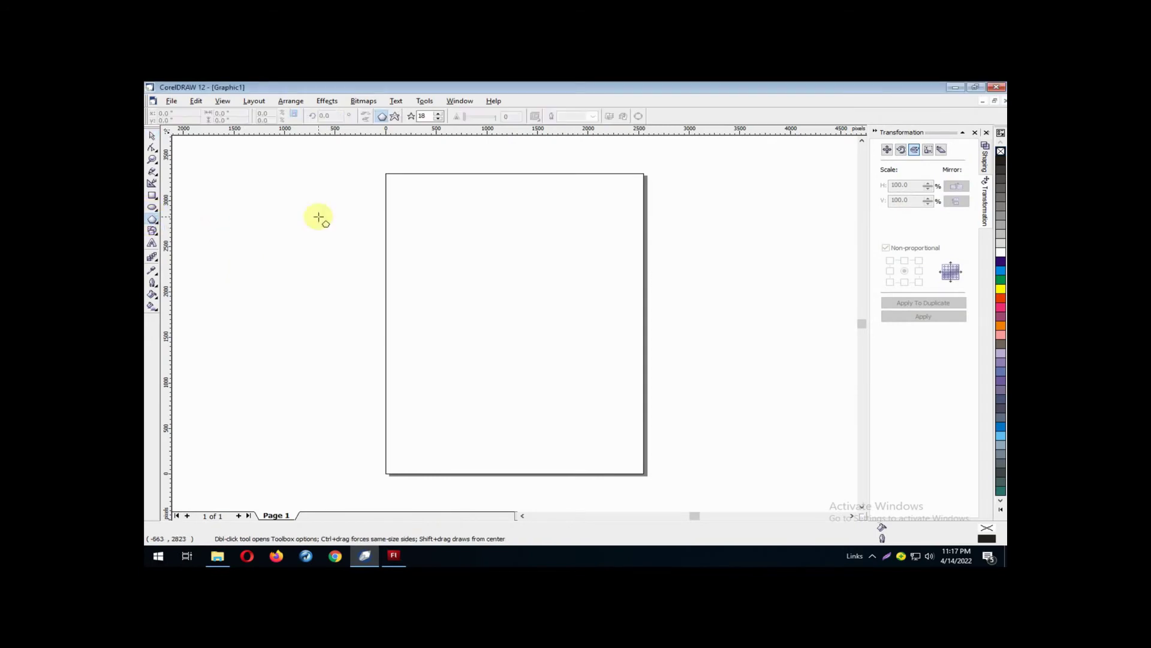
drag(447, 233, 544, 281)
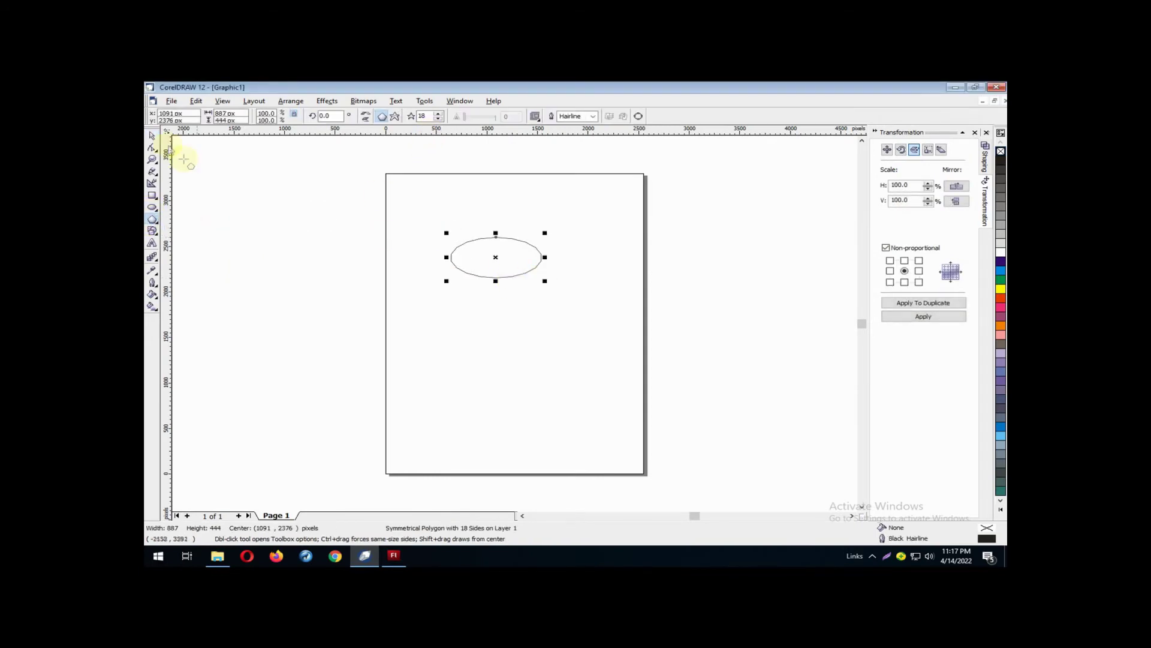
click(151, 147)
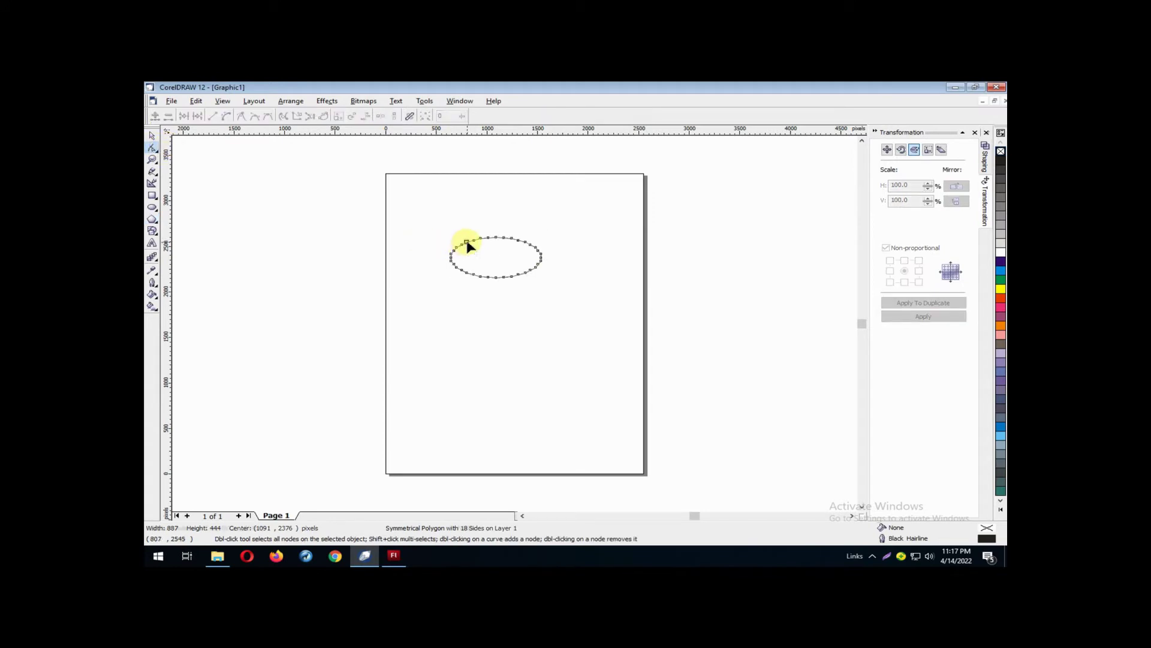
drag(467, 243, 475, 246)
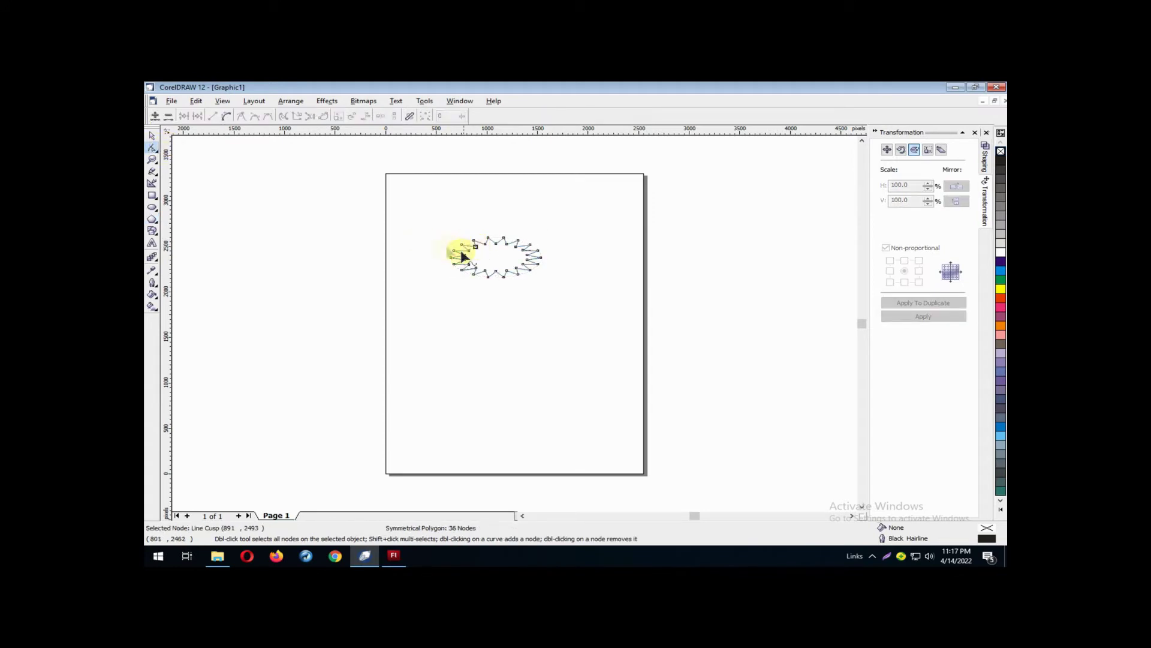
- Fill the spiky burst with orange and set its size to 300 by 200 px
click(152, 135)
click(1001, 326)
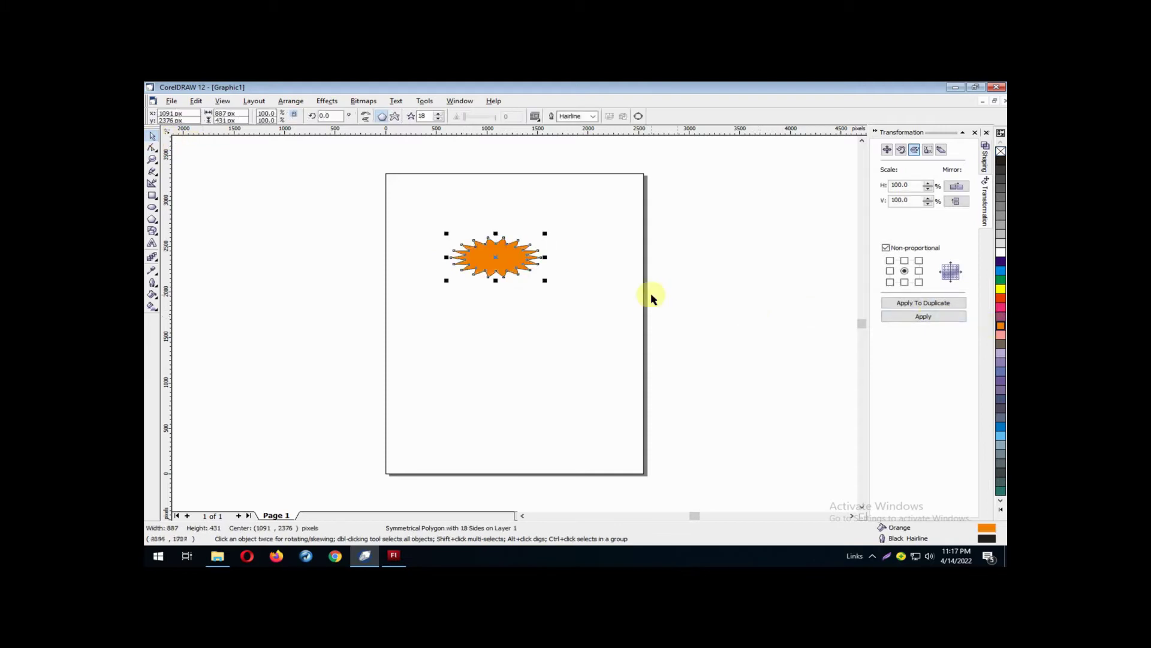
click(453, 249)
click(487, 262)
drag(242, 114, 195, 114)
text(300)
key(Tab)
text(200)
key(Return)
click(465, 303)
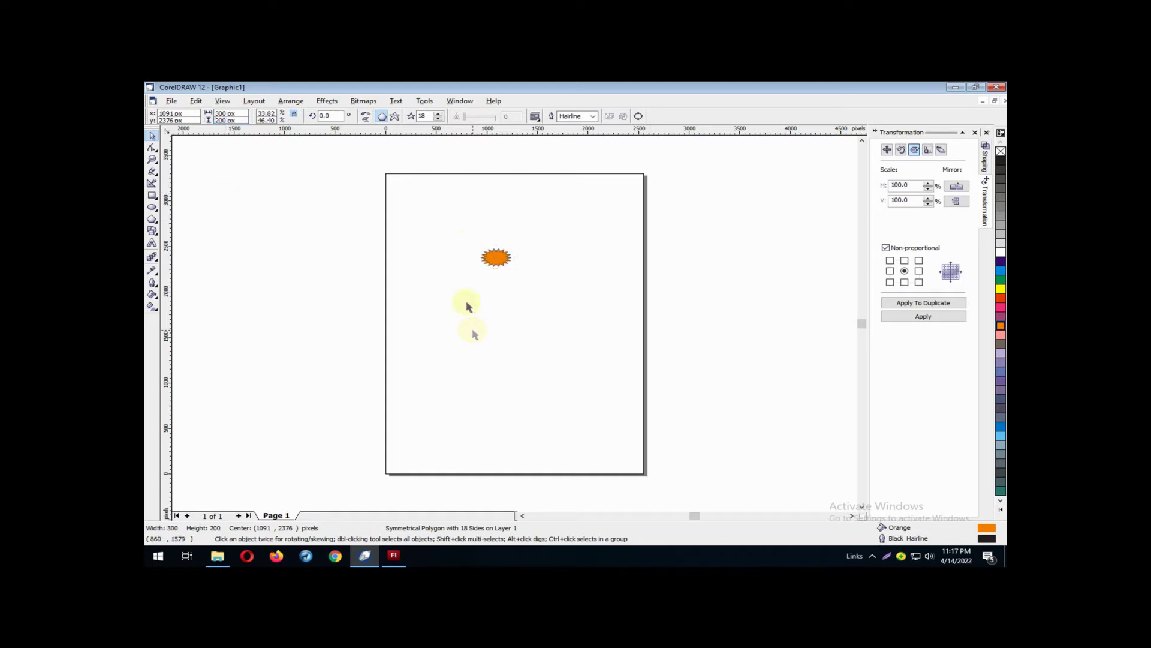
- Move the orange burst to about X 961, Y 2430 px on the page
key(F2)
drag(457, 236, 524, 275)
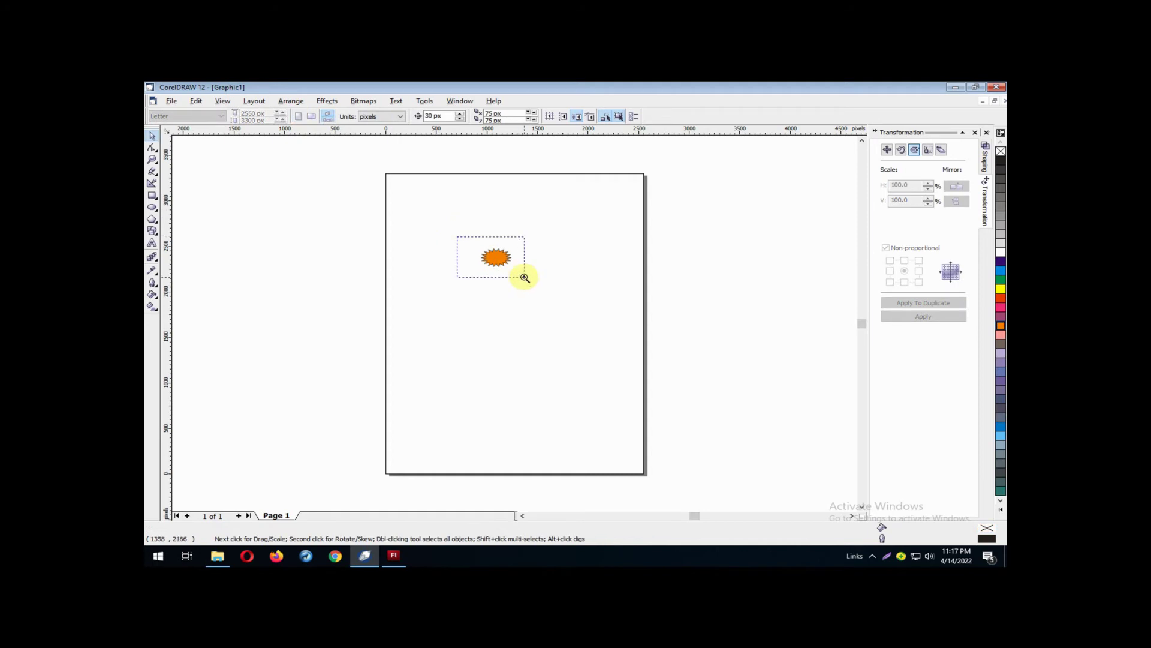
drag(573, 327, 449, 279)
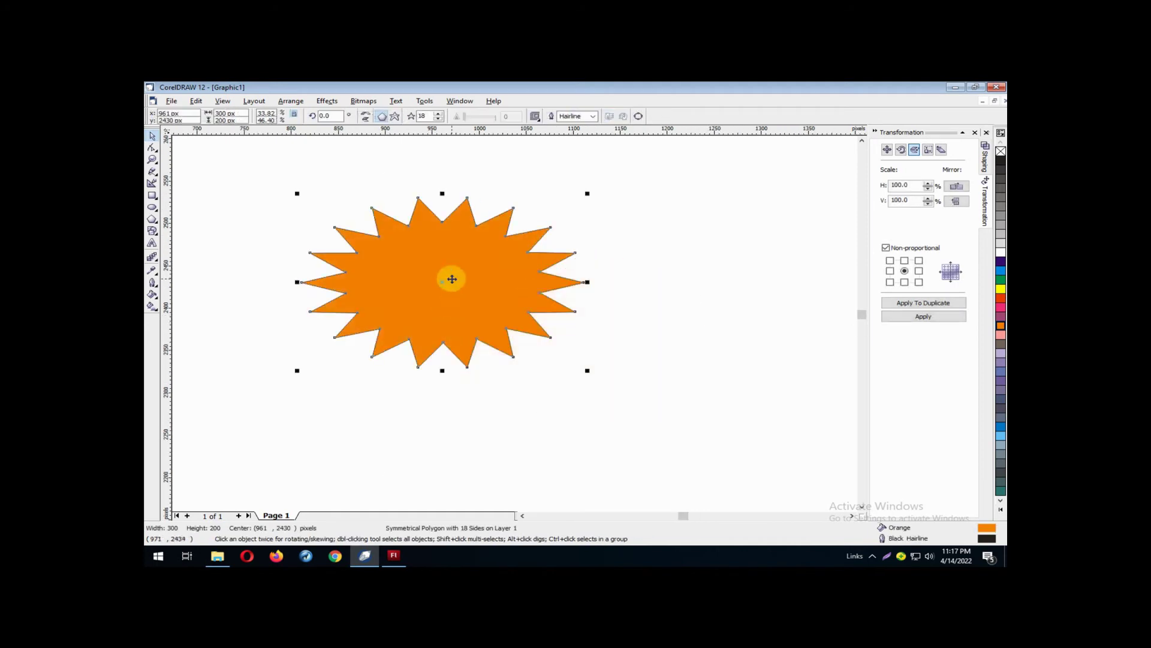
- Export only the selected burst to the Desktop as an Adobe Photoshop PSD named bintang with a transparent background
click(171, 102)
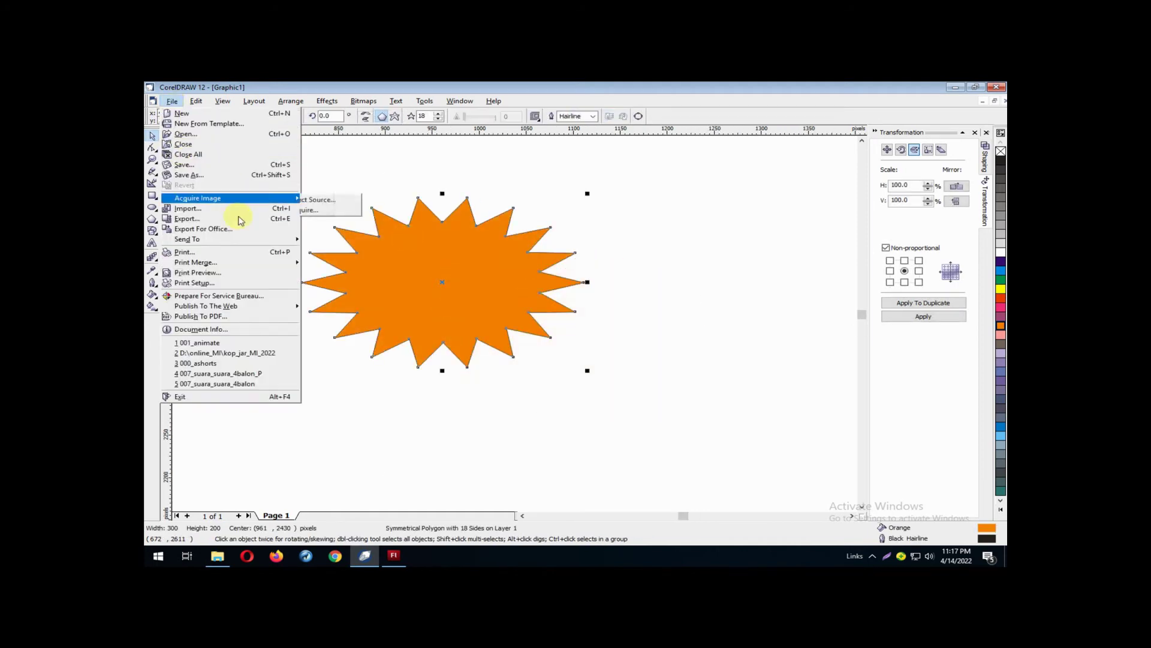
click(238, 219)
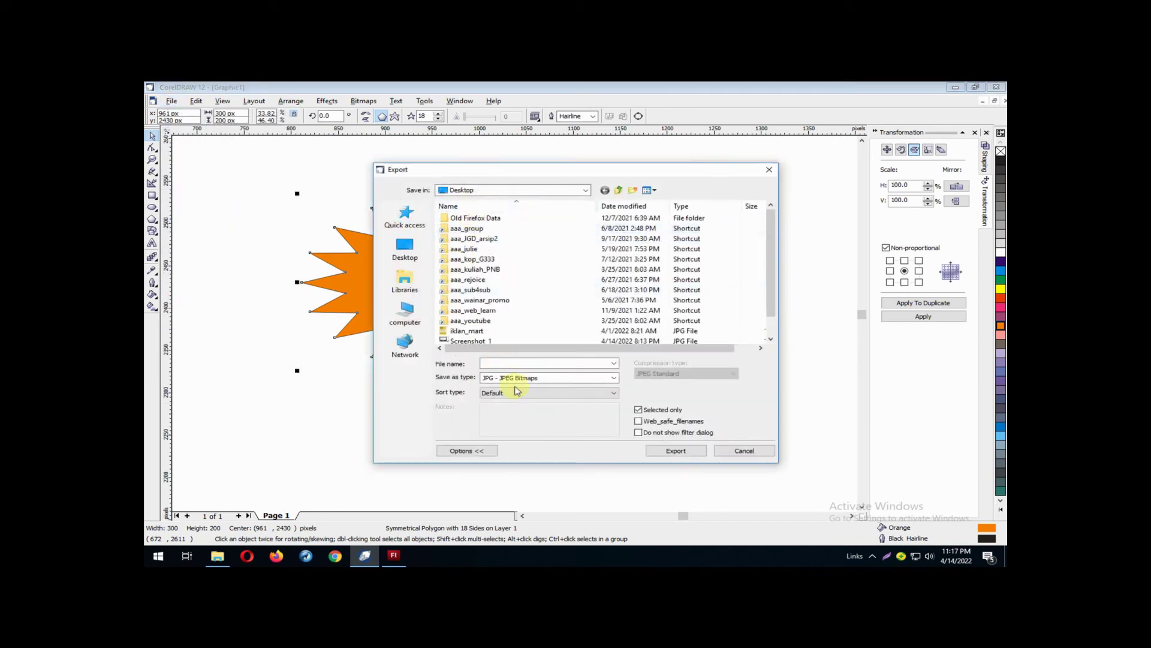
click(535, 378)
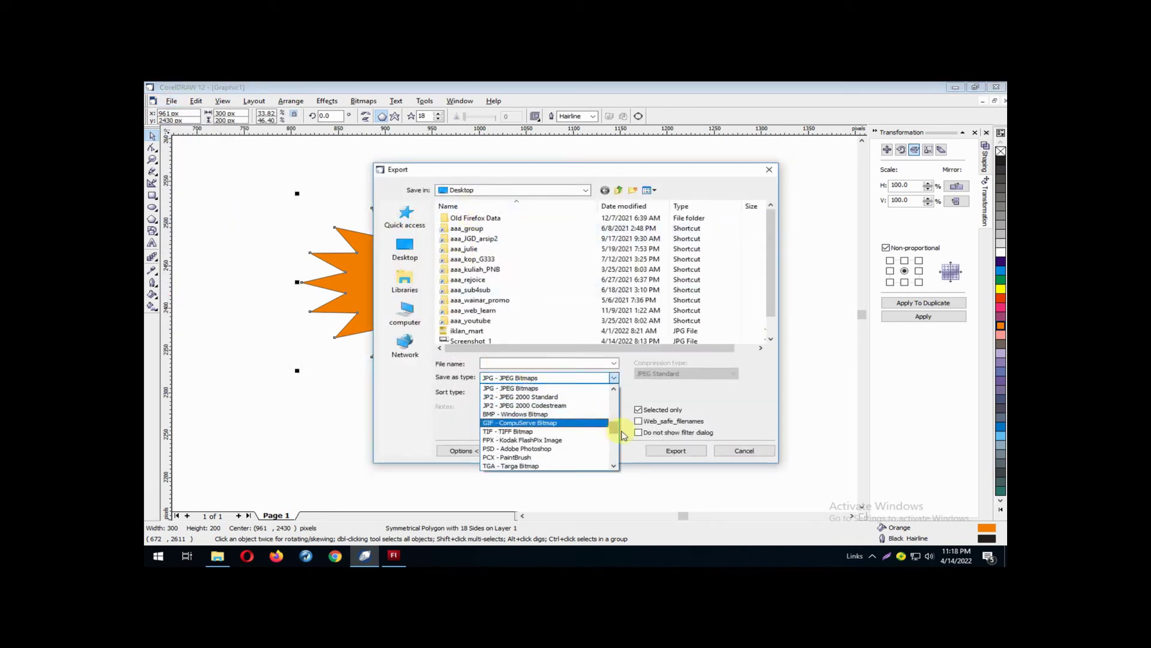
mouse_move(615, 426)
mouse_down()
mouse_move(615, 393)
mouse_move(615, 429)
mouse_up()
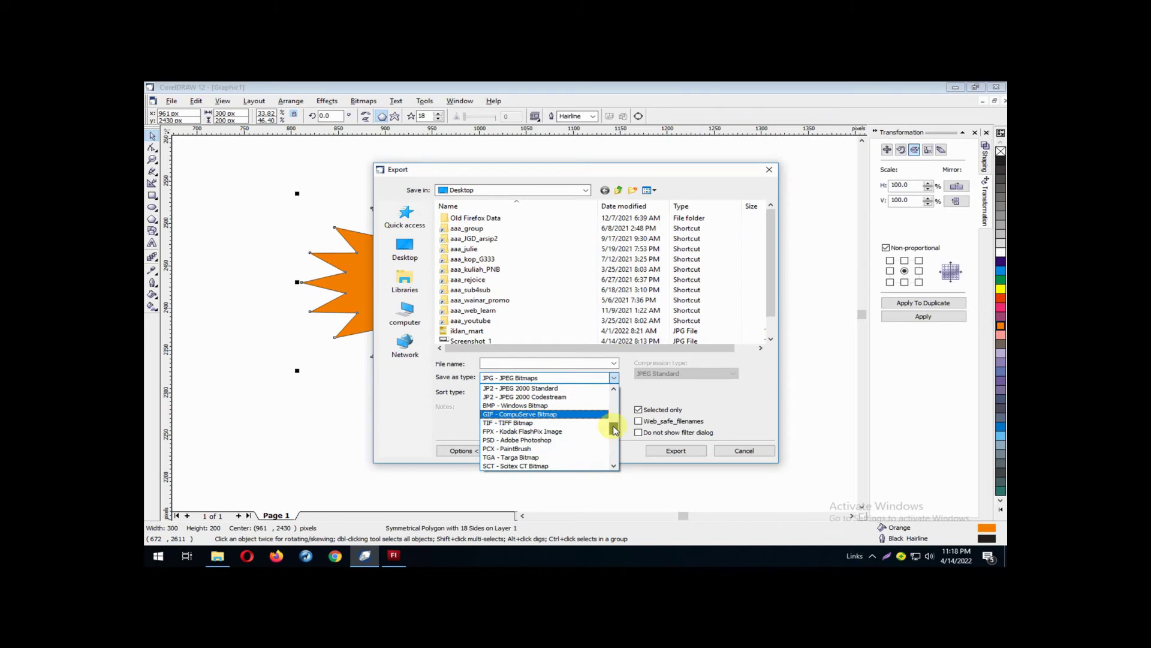
click(565, 440)
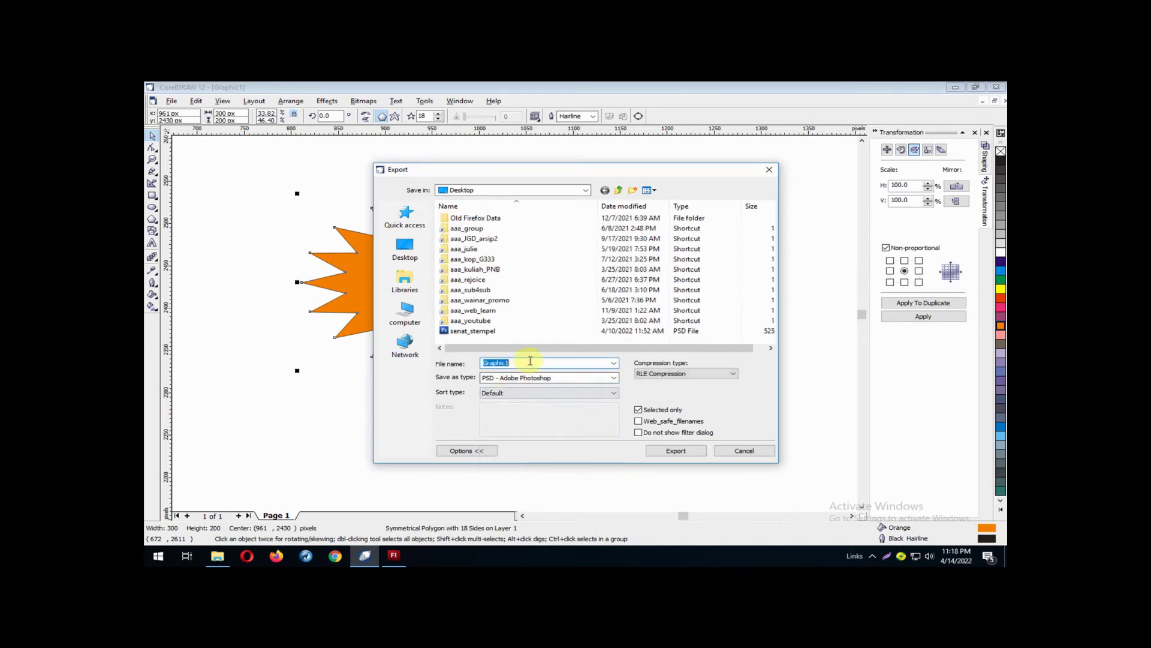
text(bintang)
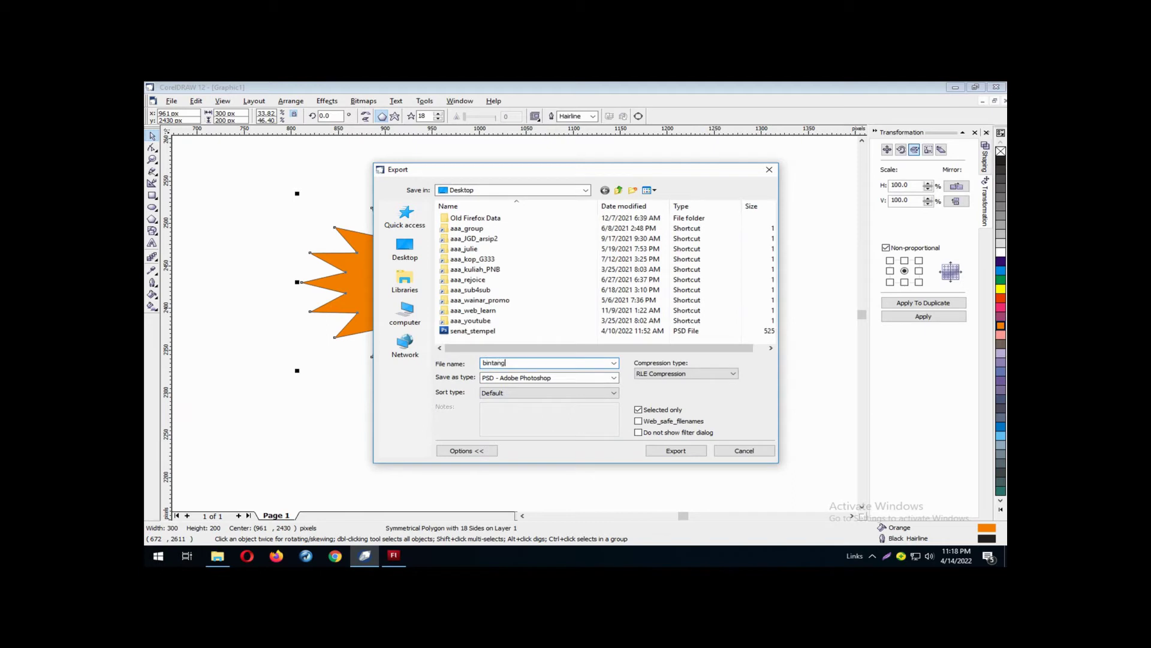
click(663, 451)
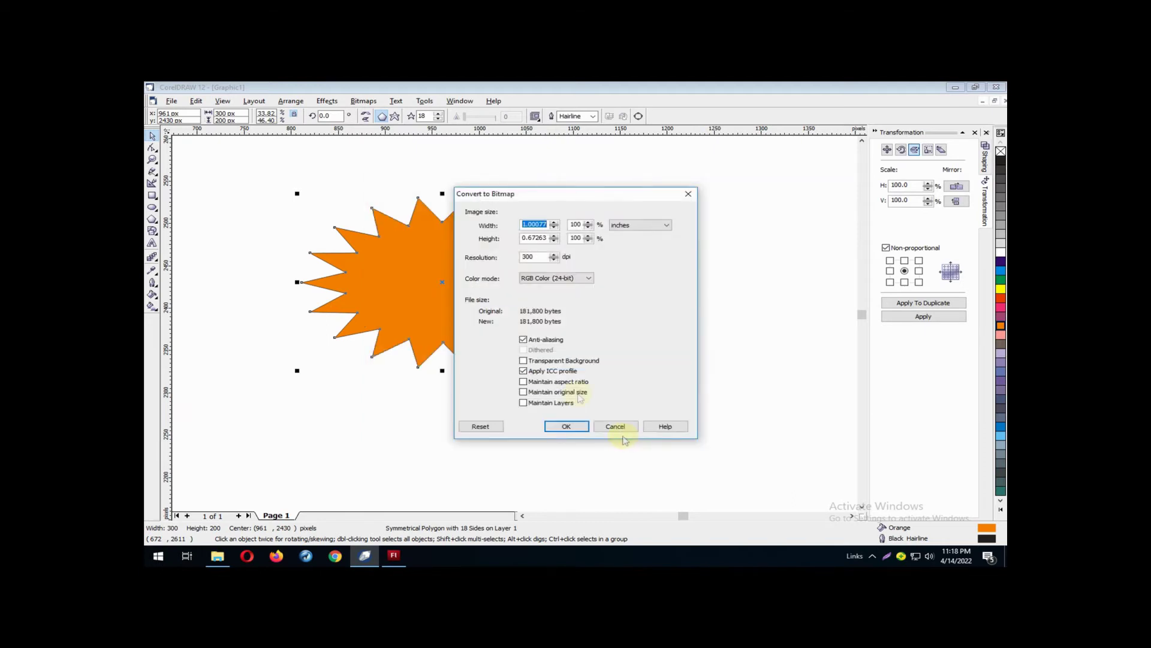
click(591, 362)
click(567, 427)
click(568, 428)
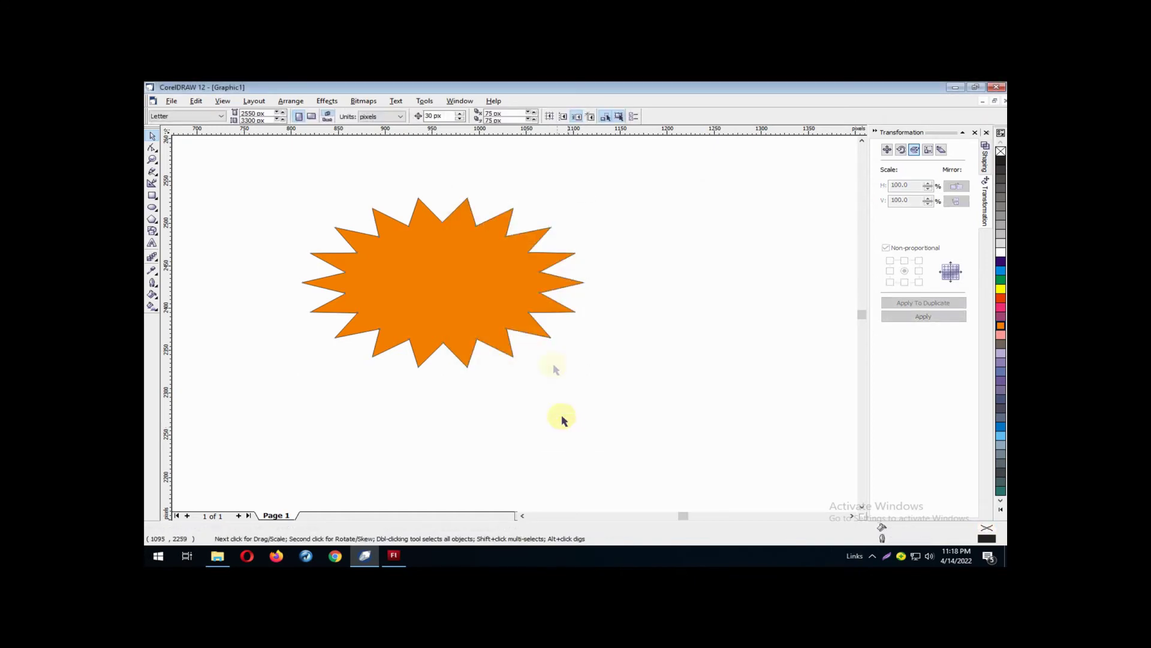
- Switch to Adobe Flash CS3 and open the oval button symbol for editing at its Down frame
click(396, 558)
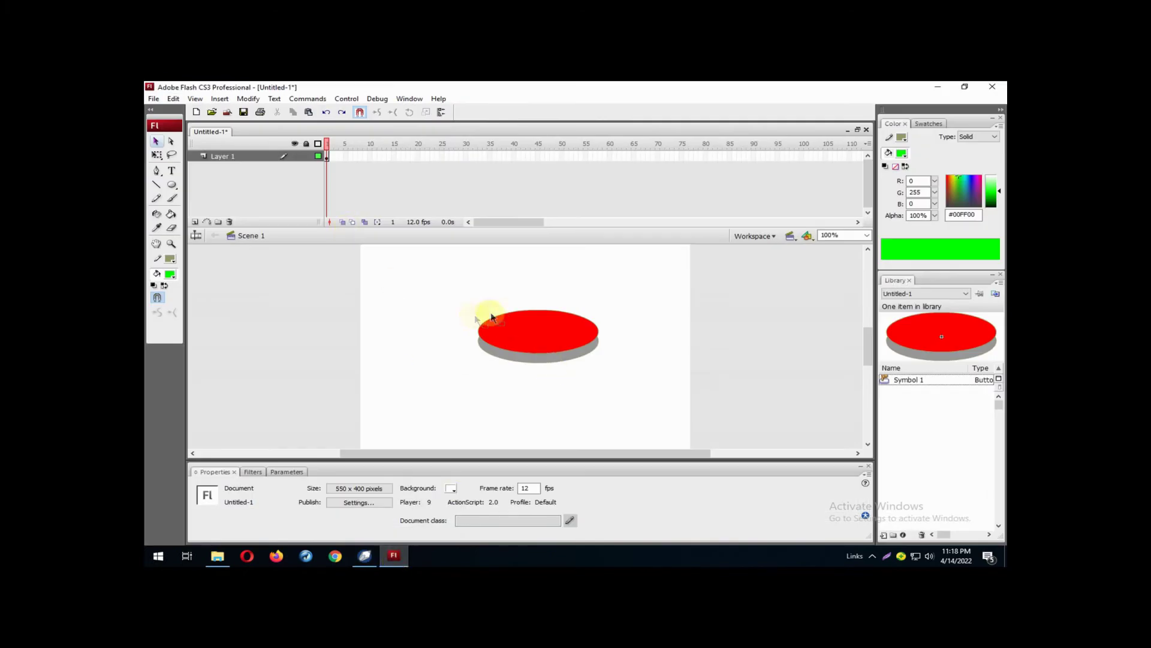
click(527, 327)
double_click(570, 326)
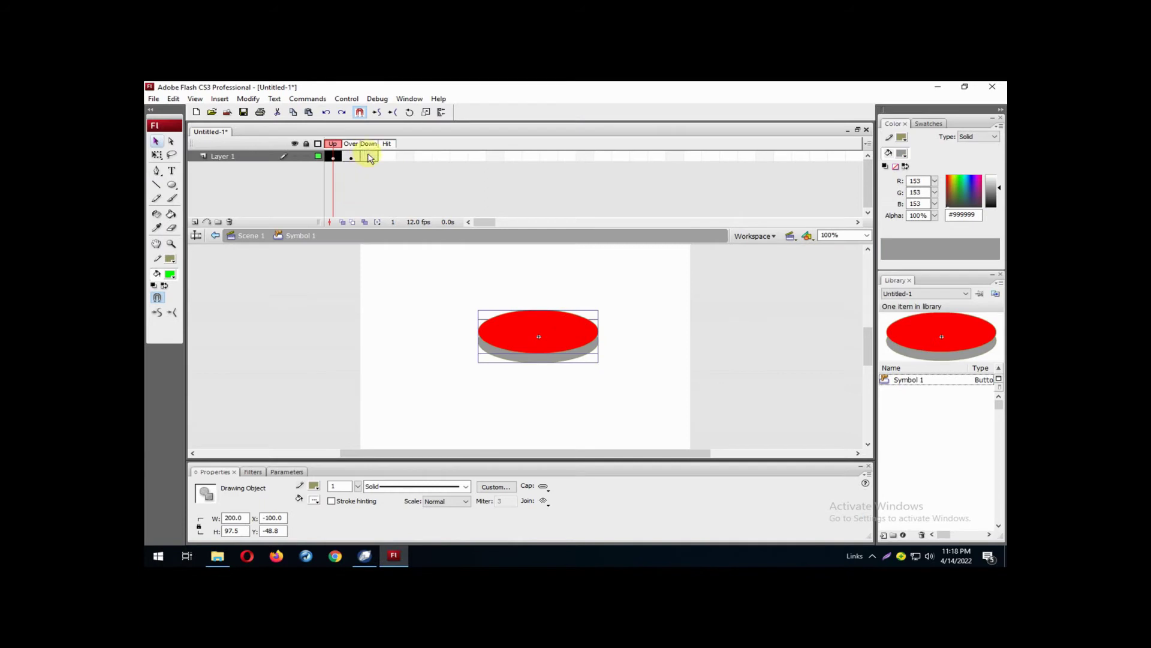
click(369, 157)
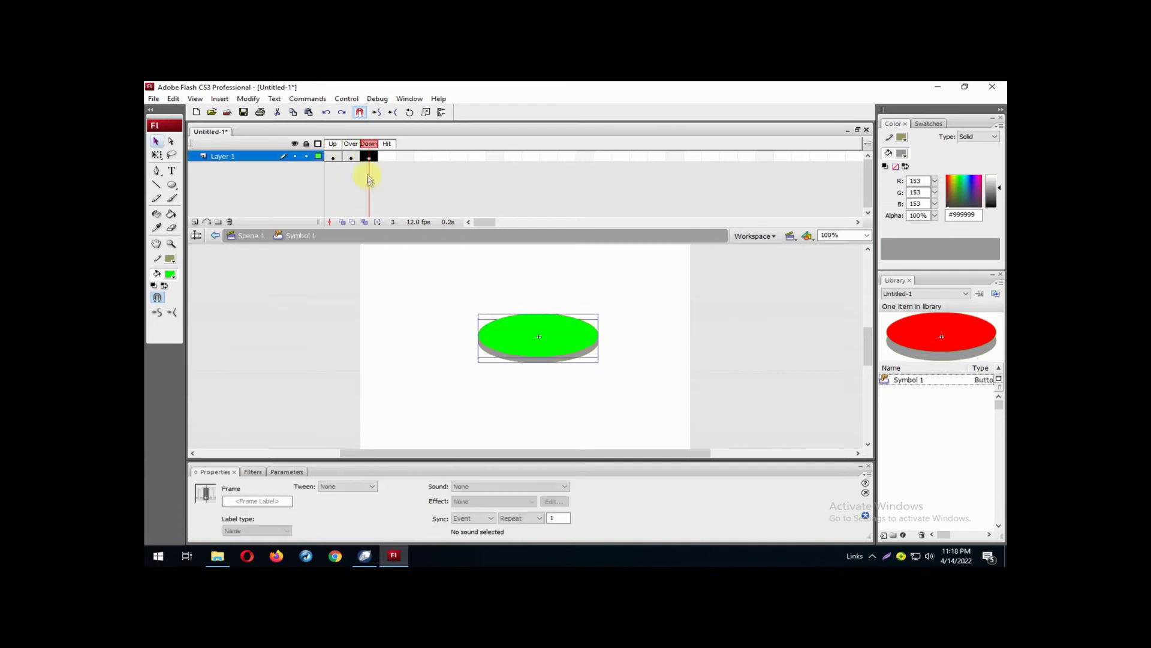
- Add a new layer to the button symbol with blank keyframes in the Over and Down frames
click(196, 223)
click(333, 157)
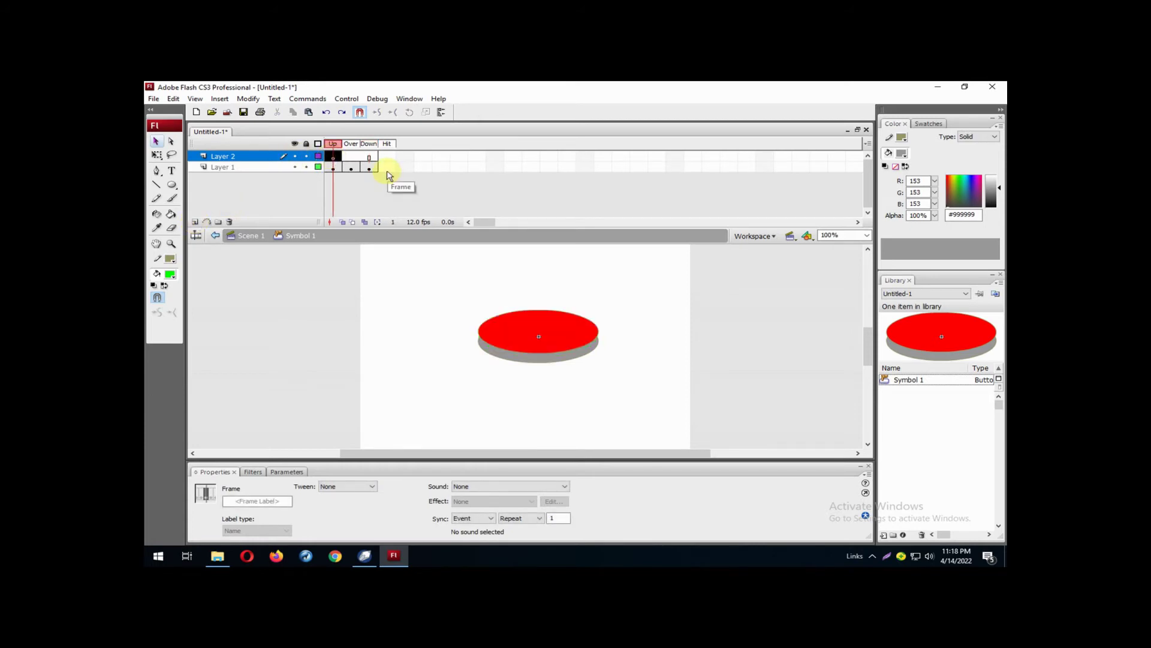
click(369, 157)
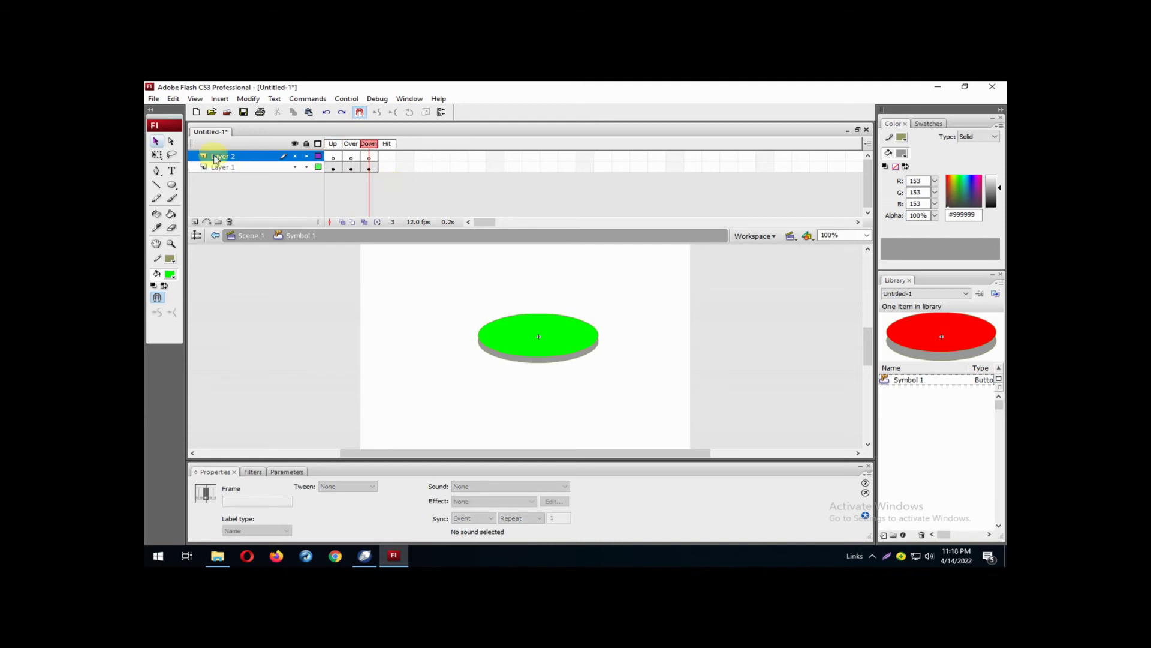
- Place the new layer below Layer 1 and rename it bintang
drag(225, 158, 226, 173)
click(385, 180)
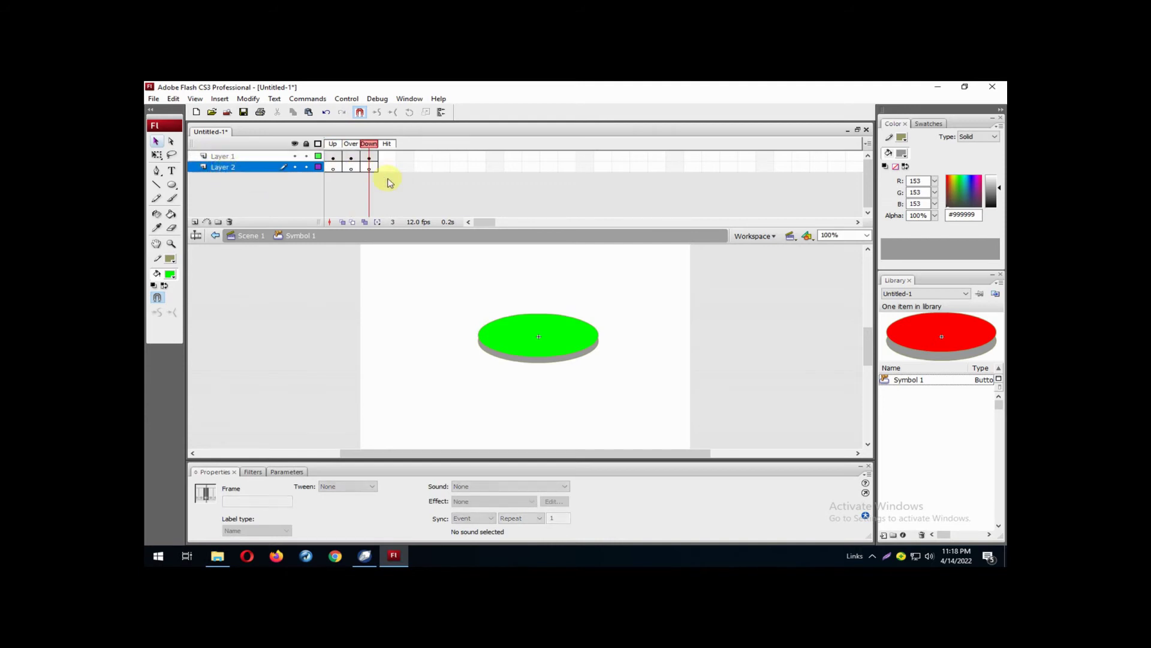
double_click(230, 167)
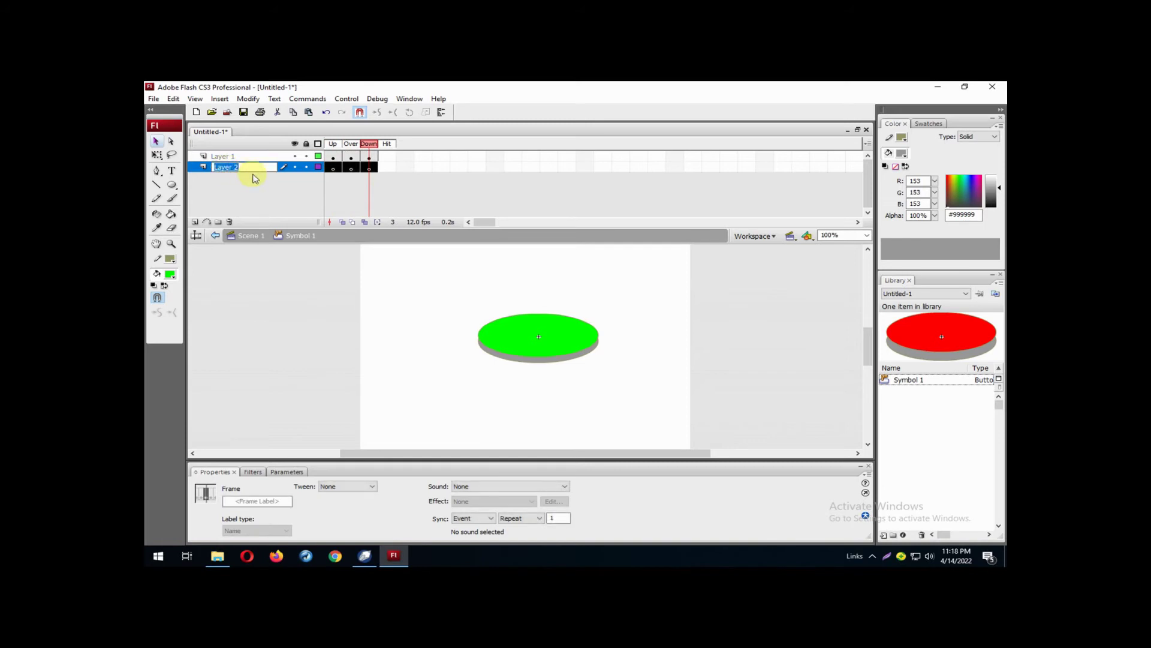
text(bintang)
click(255, 178)
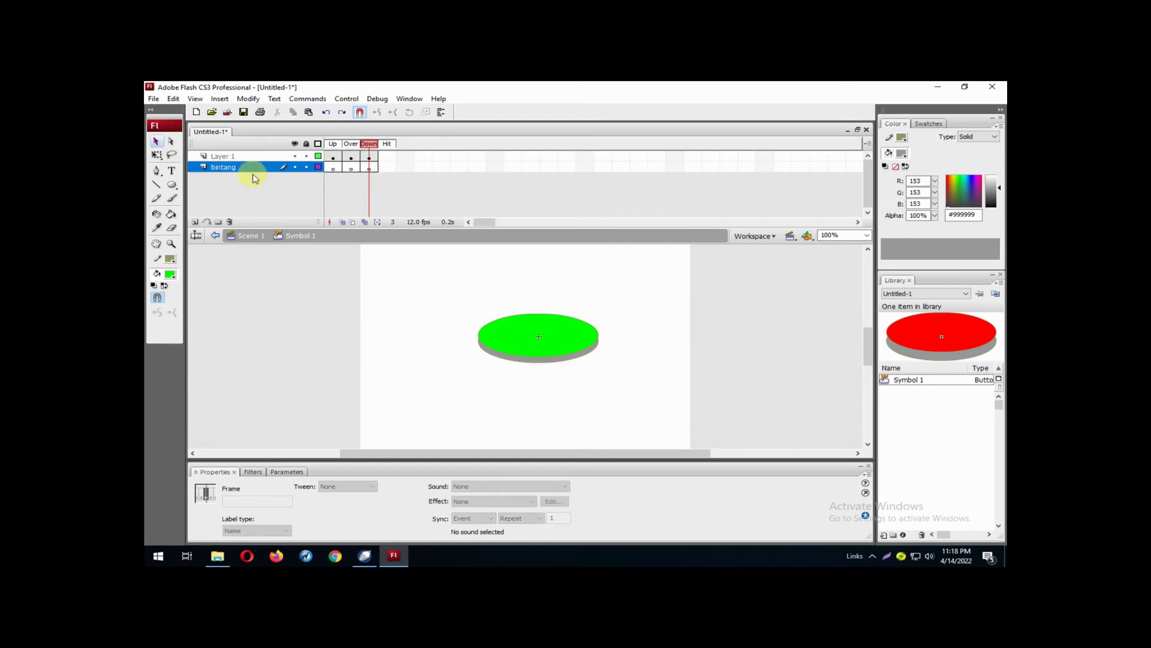
- Import bintang.psd from the Desktop to the stage at the bintang layer's Down frame, converting its layers to Flash layers
click(369, 168)
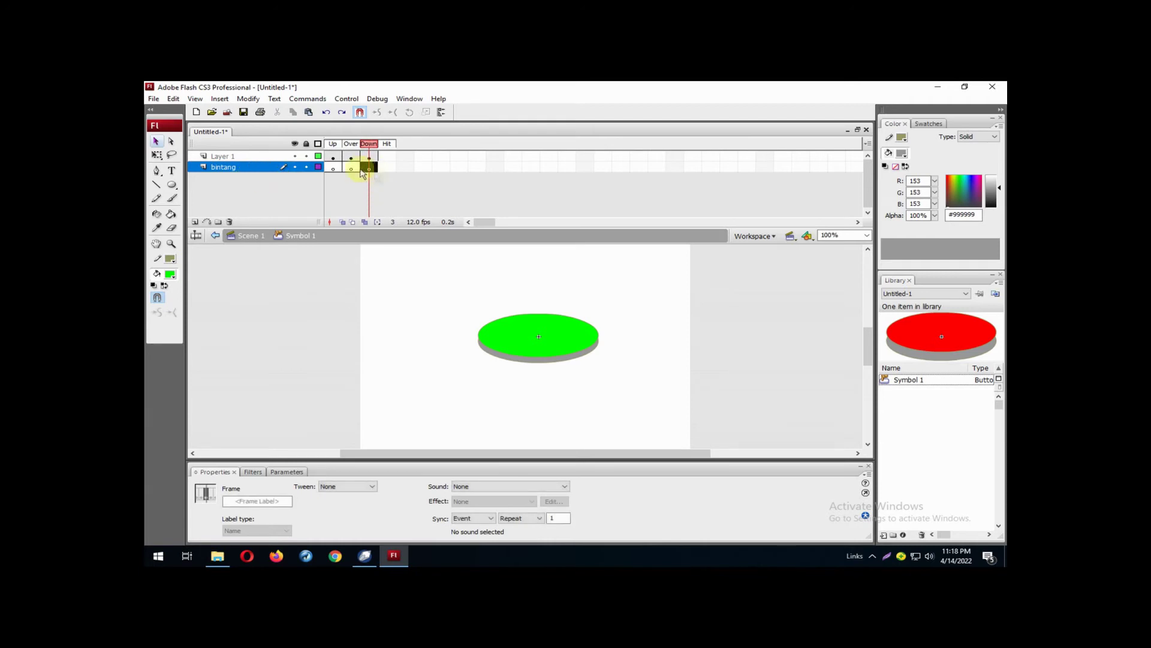
click(154, 98)
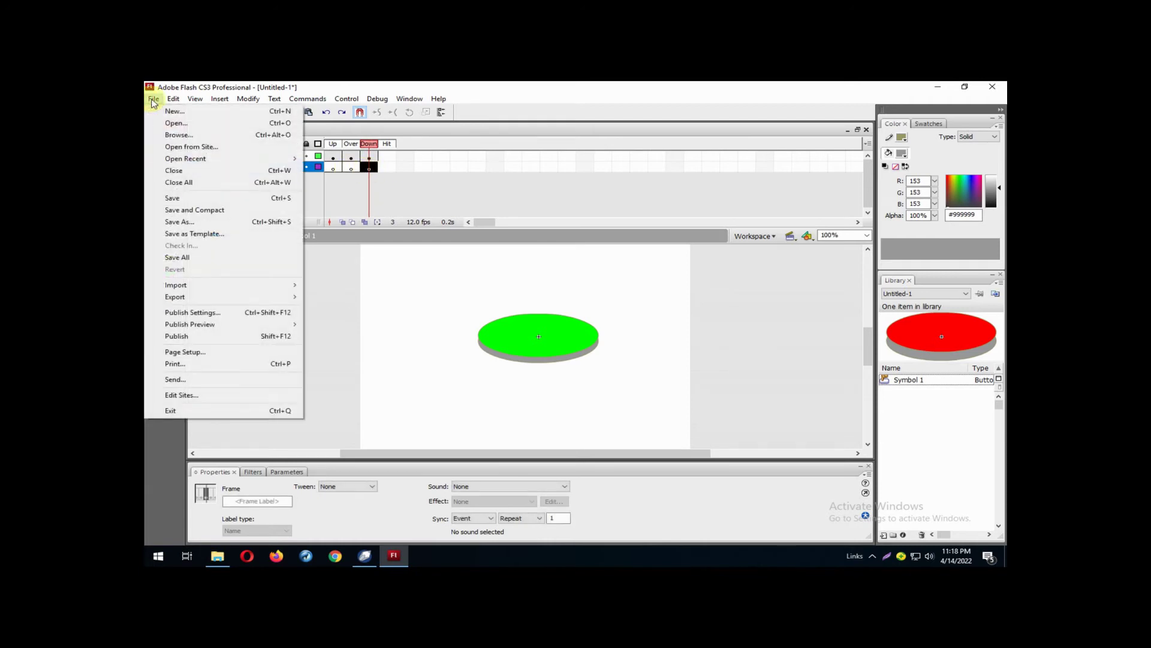
mouse_move(230, 285)
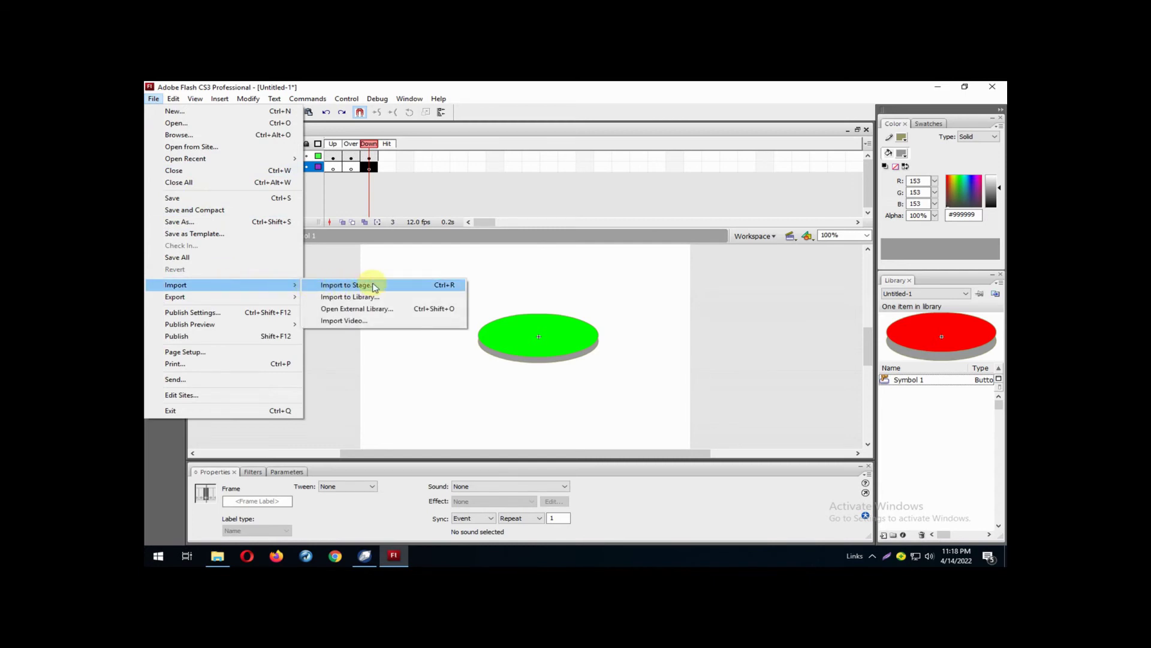
click(373, 285)
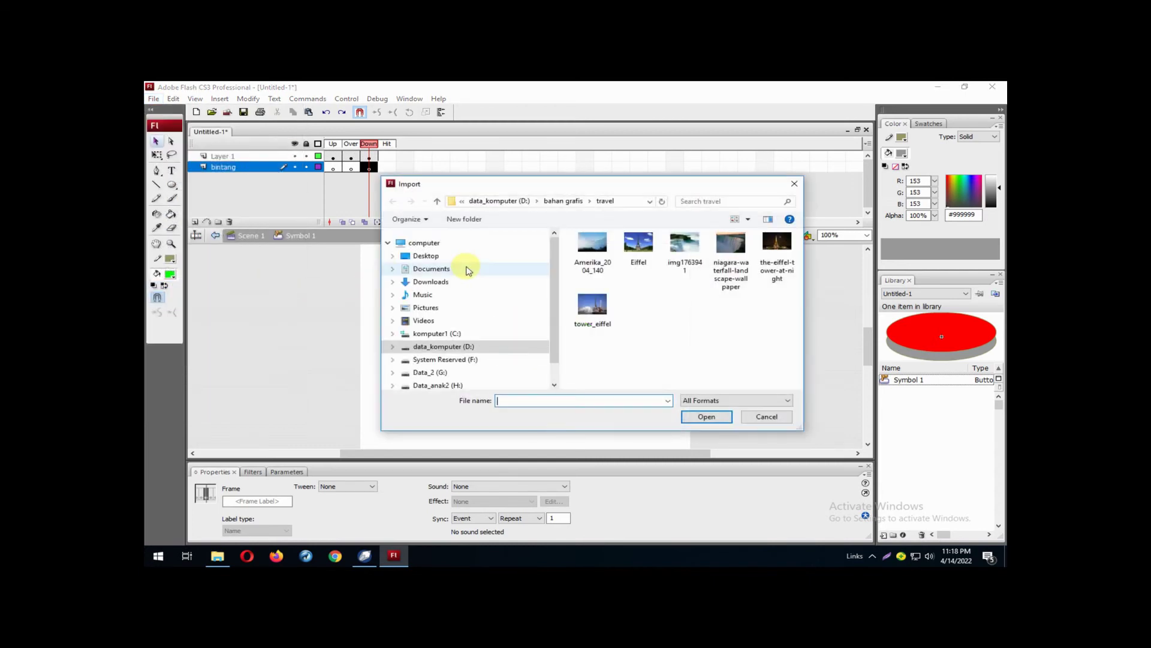
click(457, 258)
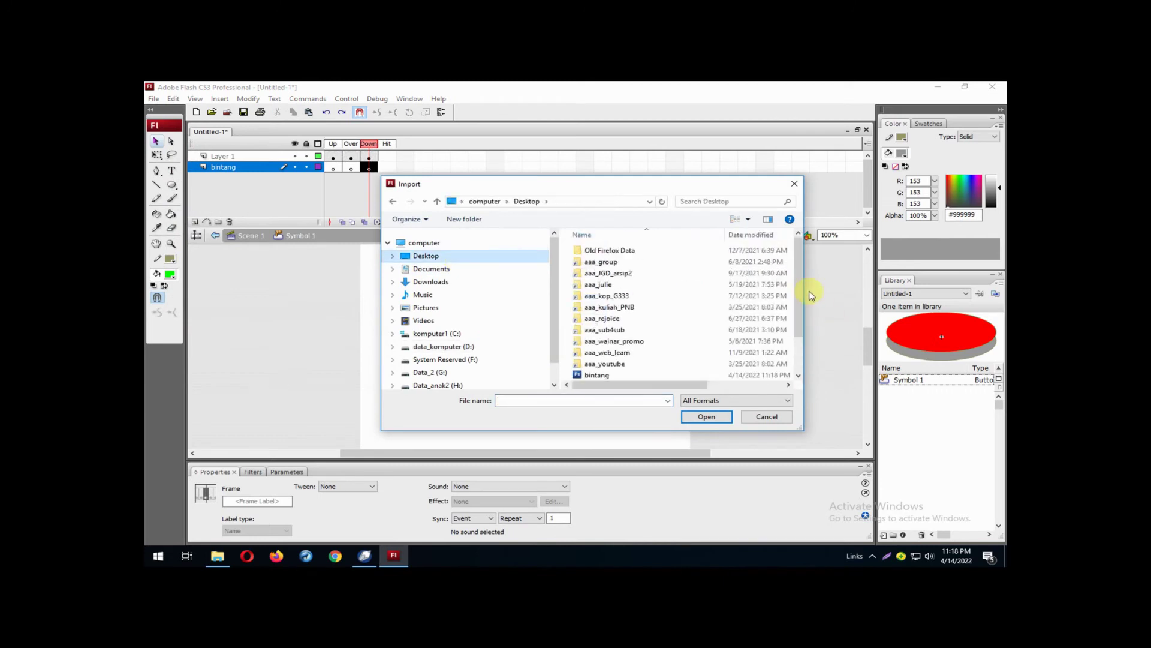
click(597, 374)
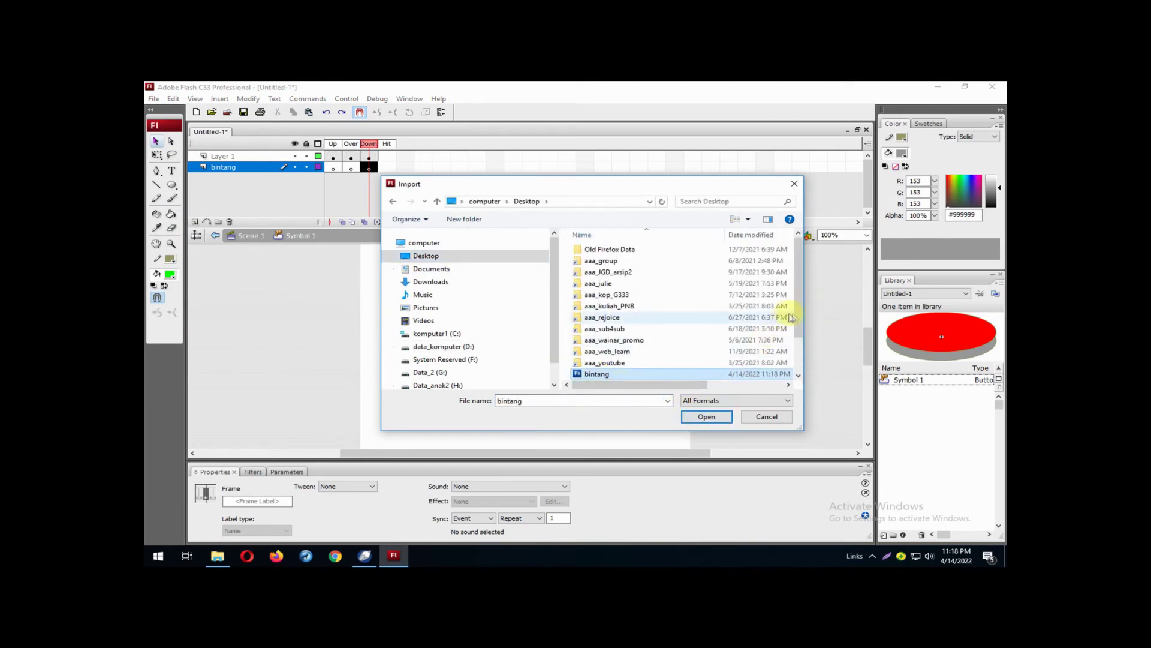
drag(800, 314, 800, 334)
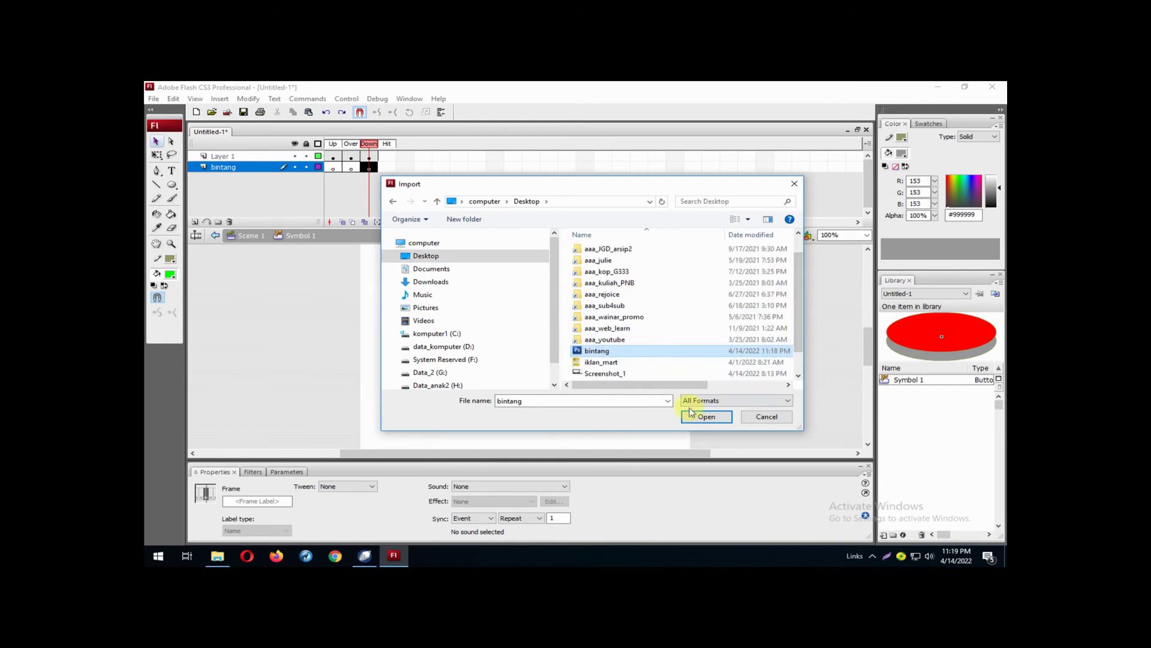
click(704, 416)
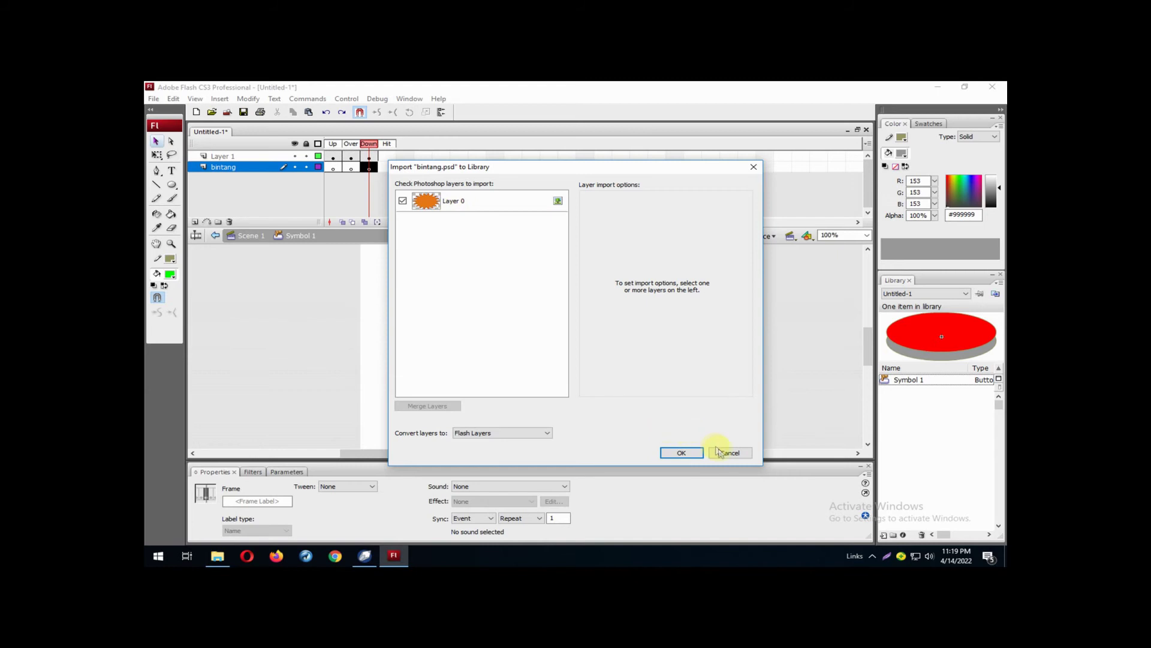
click(680, 453)
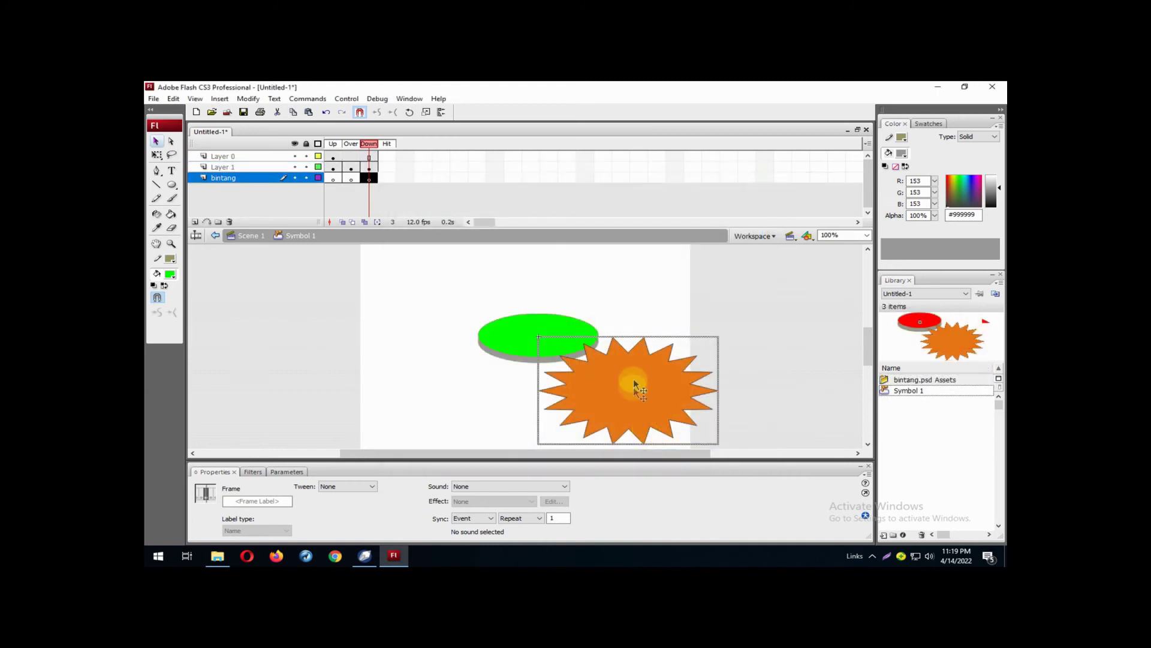
- Centre the imported burst over the green oval and squash it vertically with Free Transform to about the button's height
drag(541, 335, 543, 336)
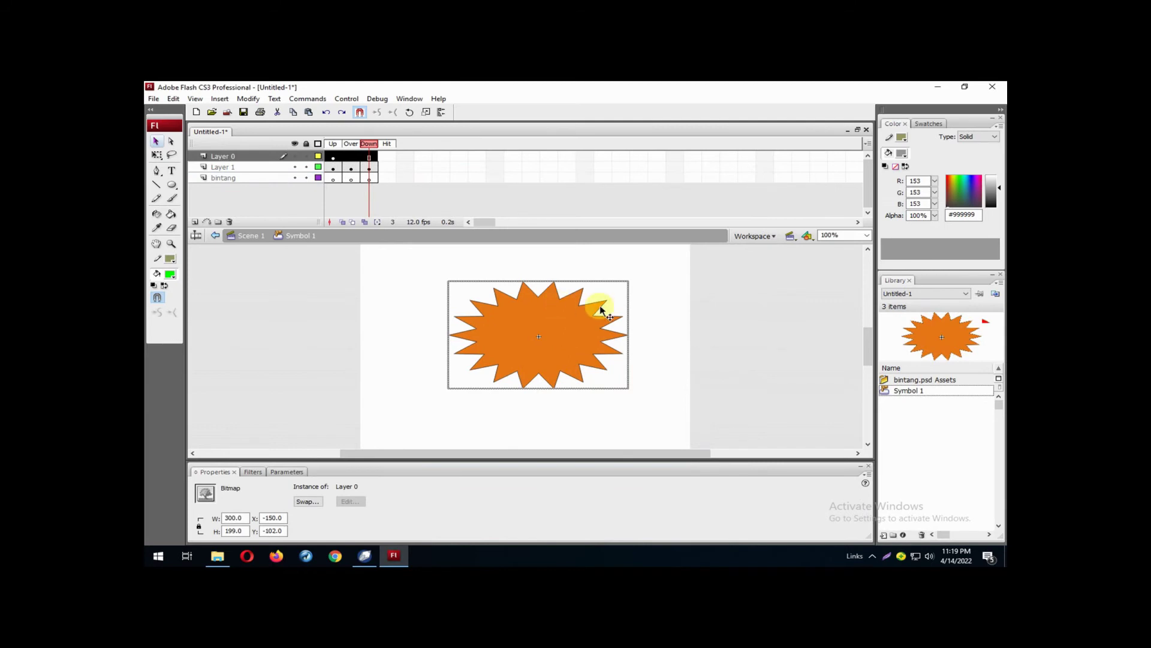
click(255, 100)
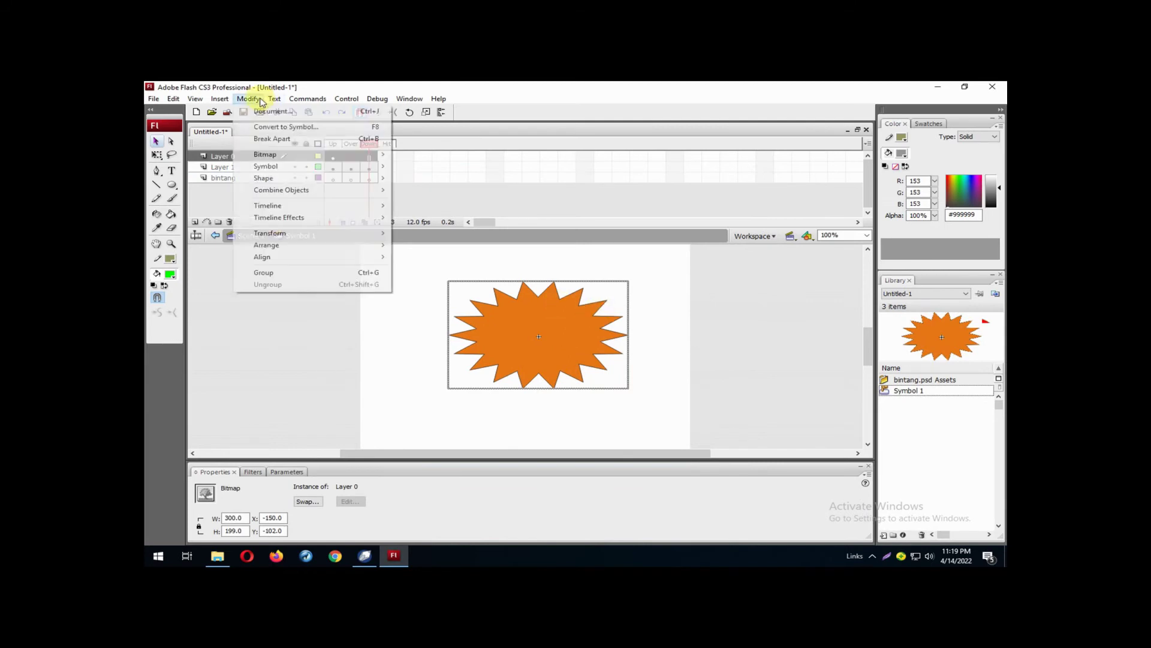
mouse_move(311, 233)
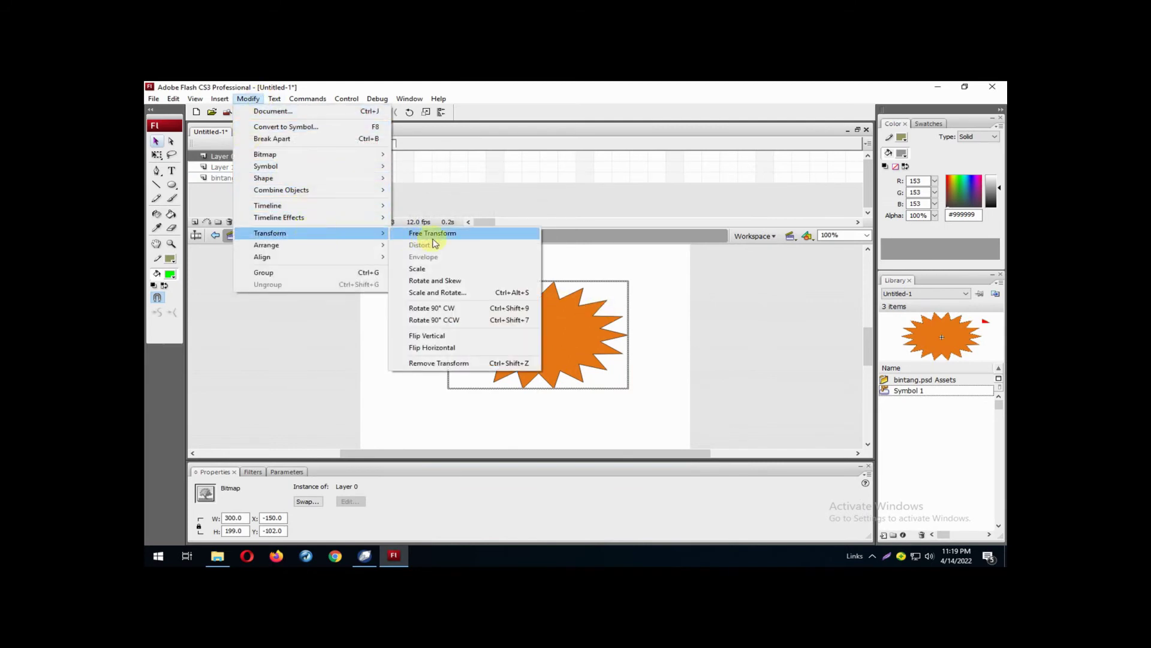
click(432, 235)
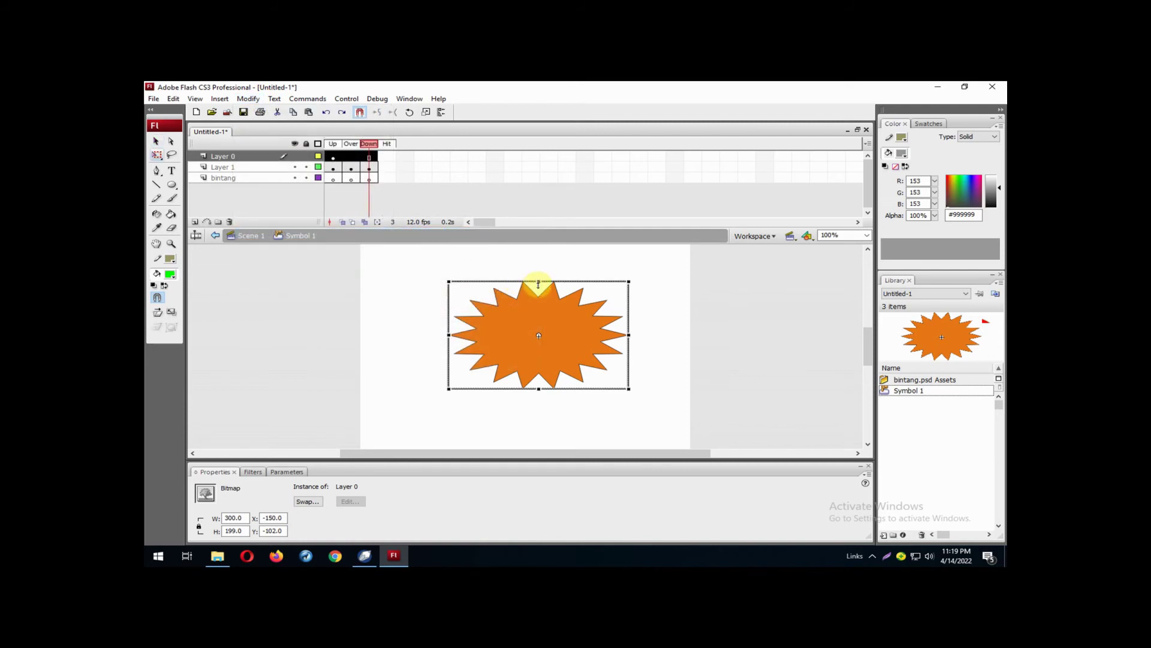
drag(538, 284, 541, 312)
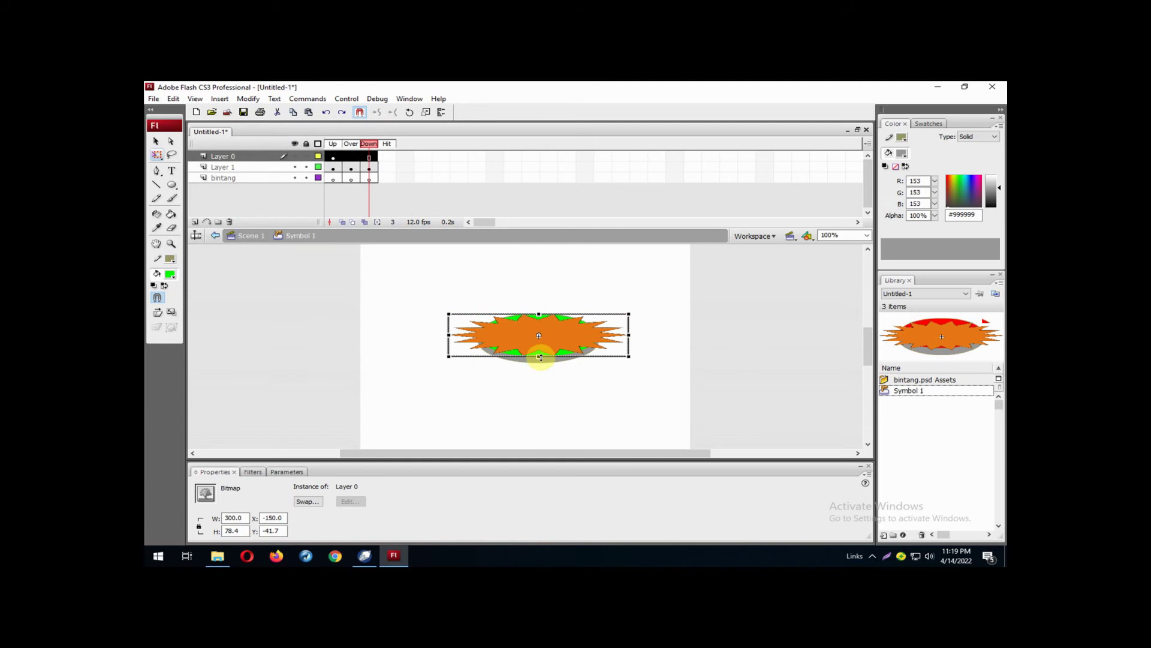
drag(540, 357, 539, 363)
click(566, 293)
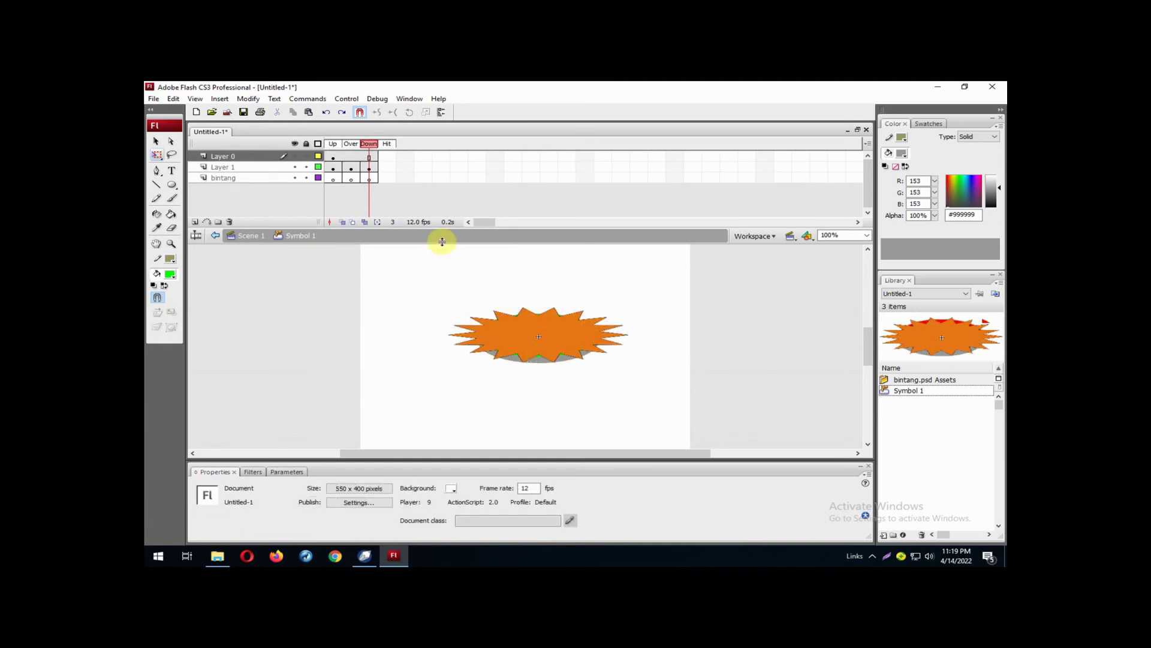
- Insert keyframes in the Over and Down frames of Layer 0
click(334, 157)
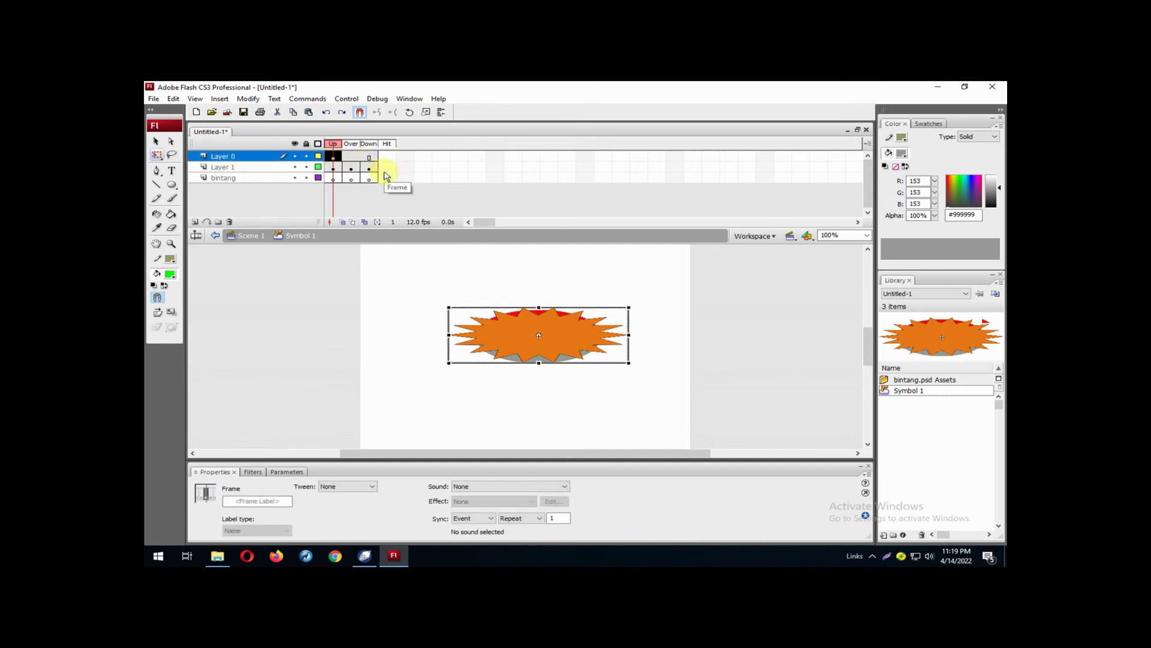
key(F6)
key(F6)
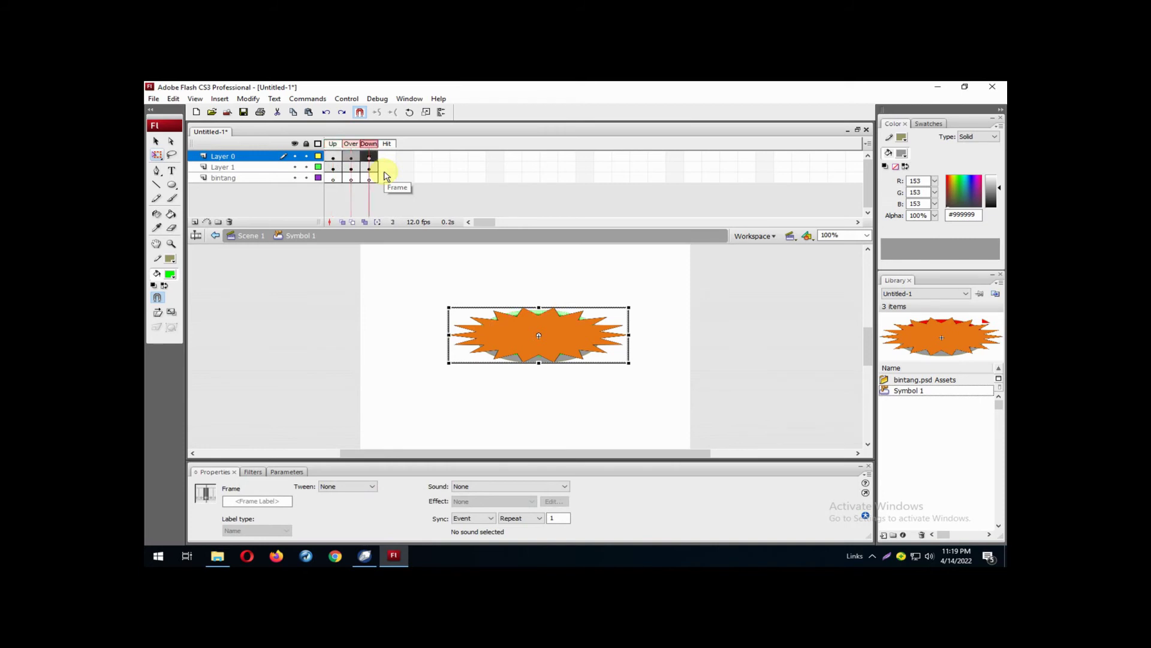
click(404, 202)
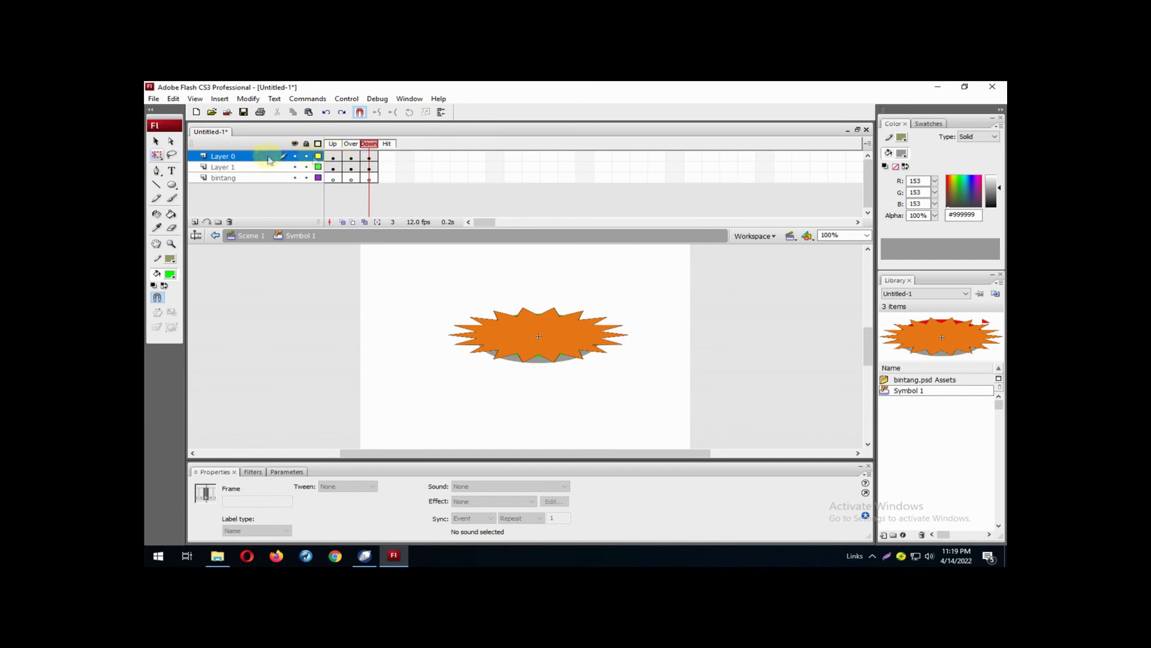
- Delete the orange burst from Layer 0's Up and Over frames, keeping it only in the Down frame
click(335, 158)
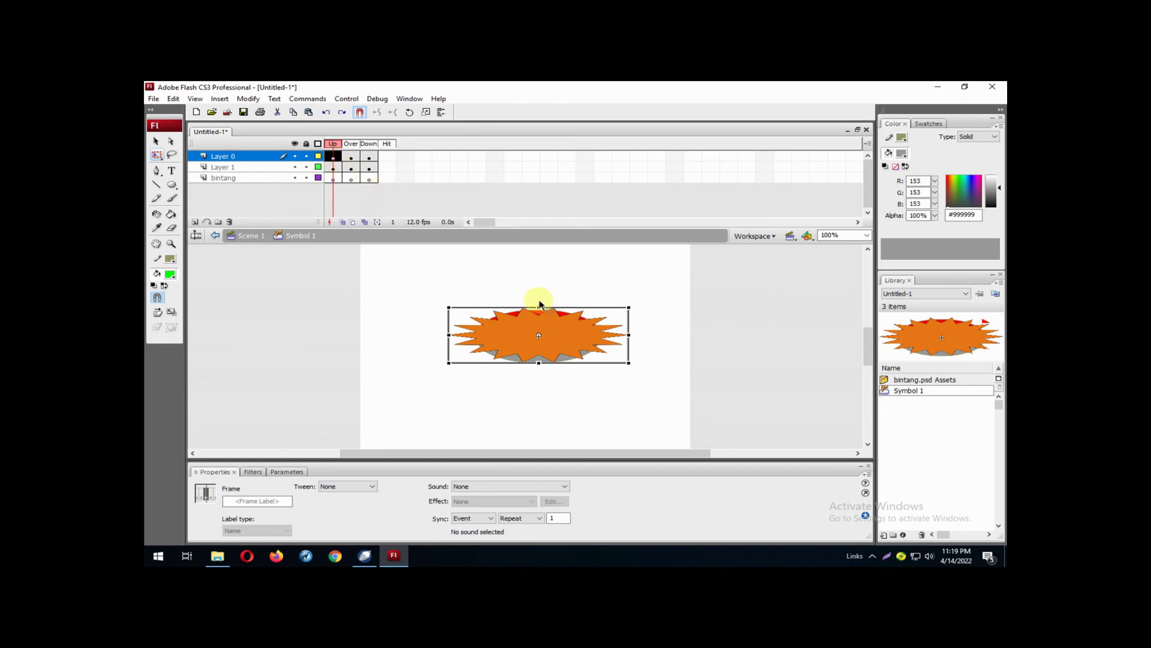
click(351, 157)
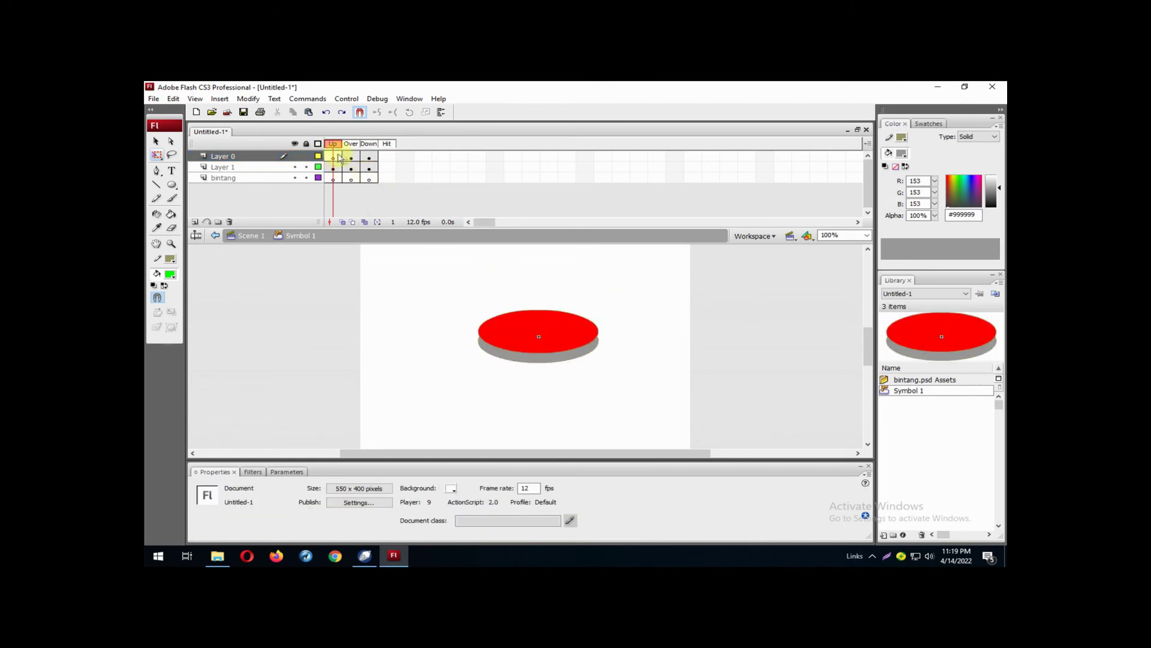
click(600, 282)
click(369, 157)
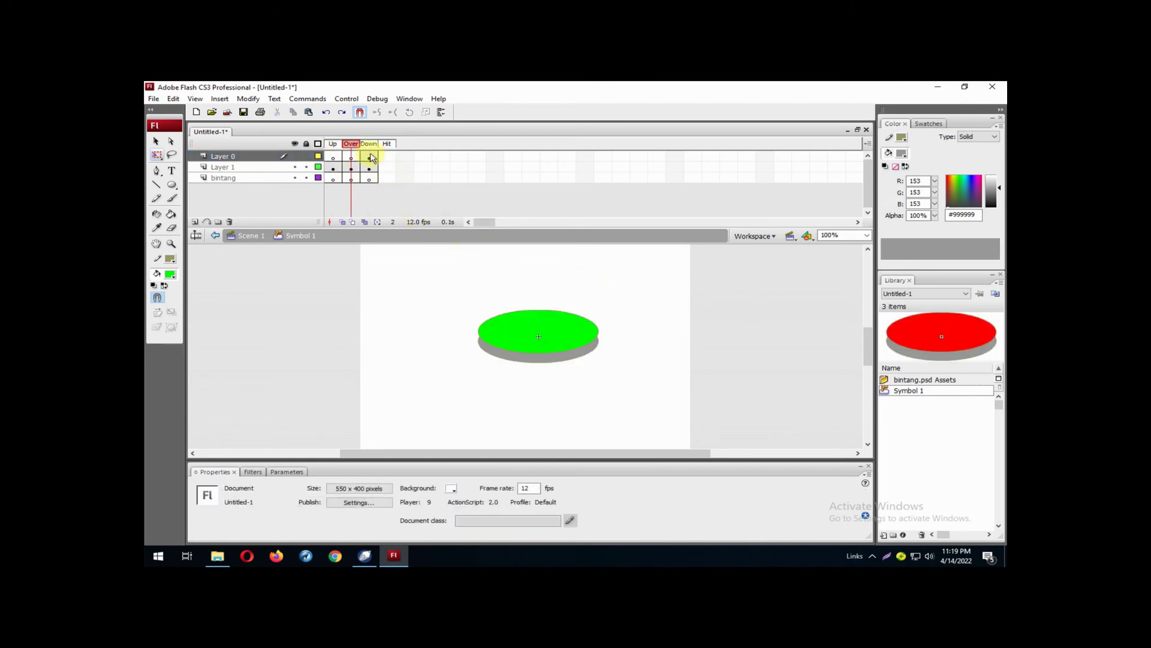
click(433, 258)
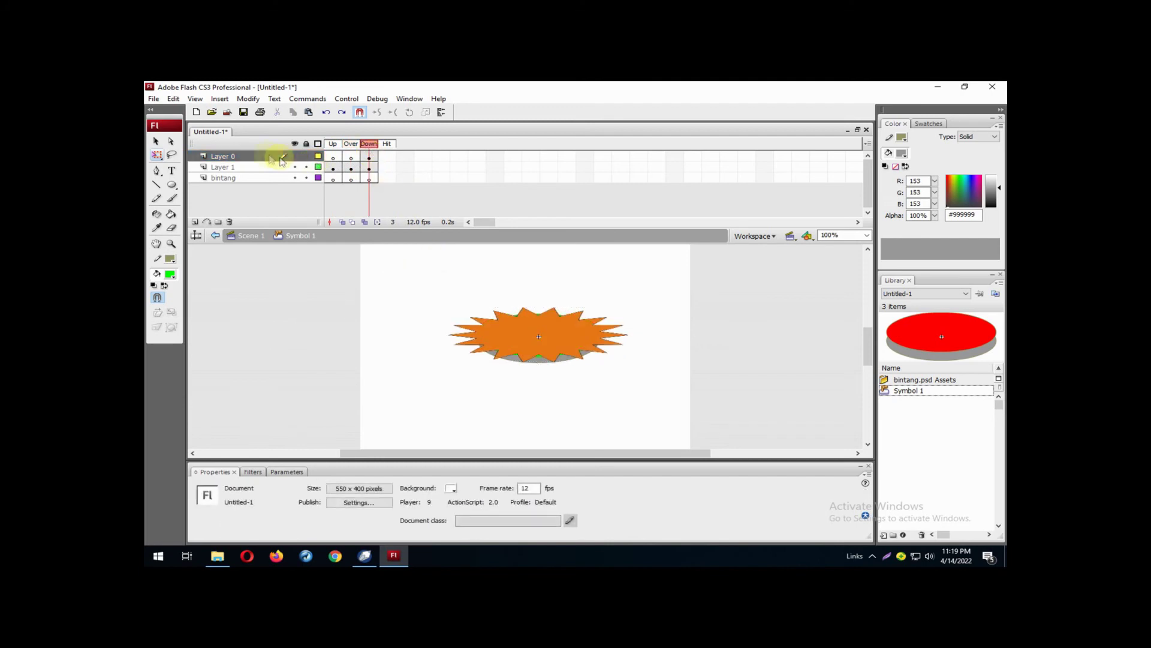
- Move Layer 0 to the bottom of the layer stack and delete the empty bintang layer
click(231, 159)
drag(231, 158, 228, 180)
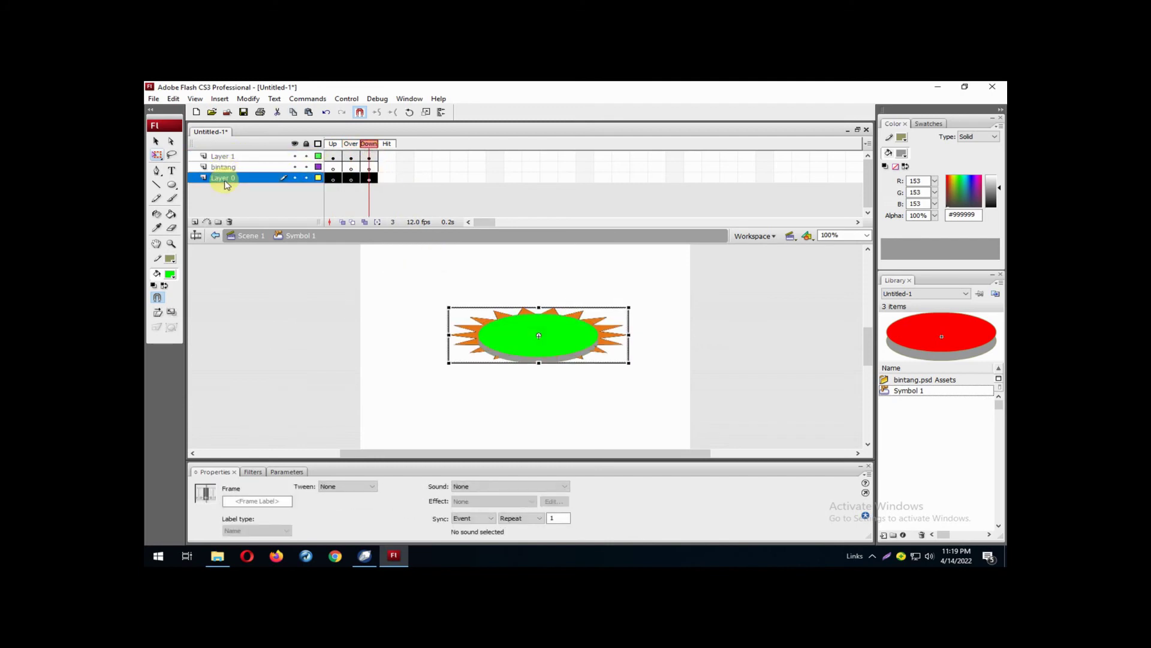
click(231, 171)
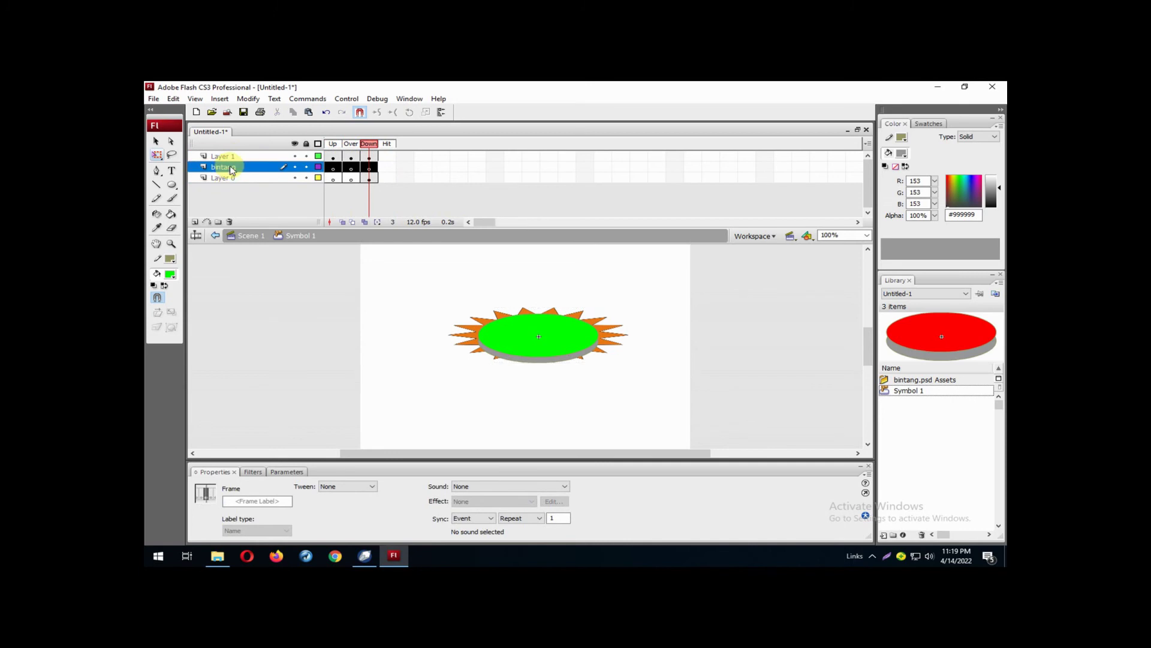
right_click(231, 171)
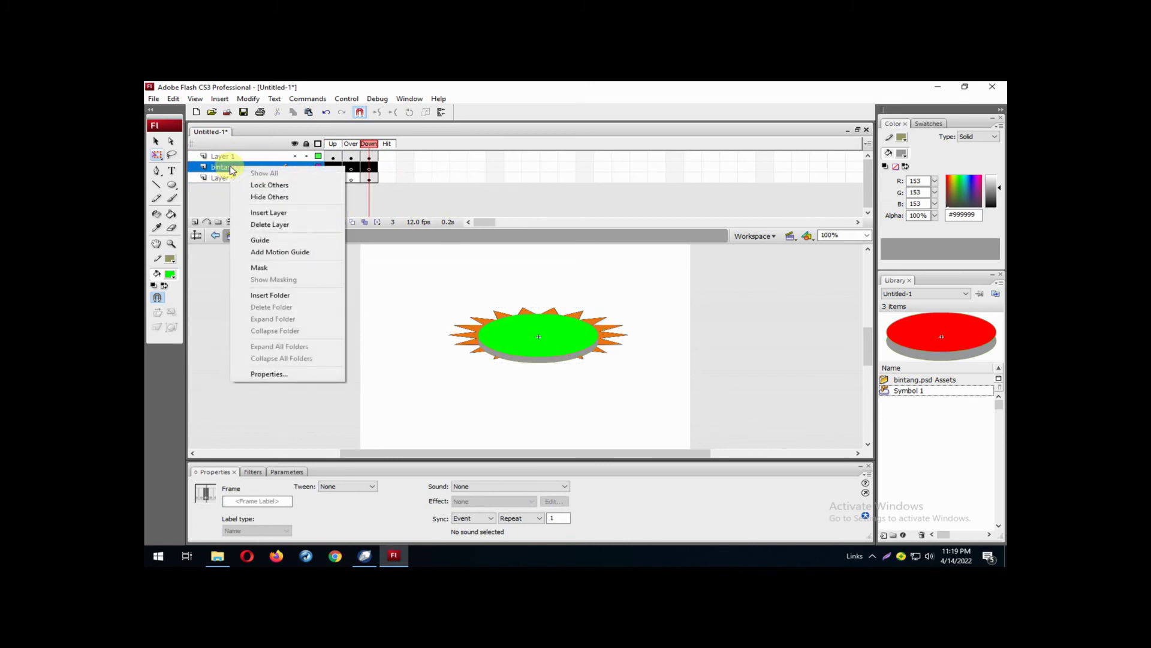
click(229, 178)
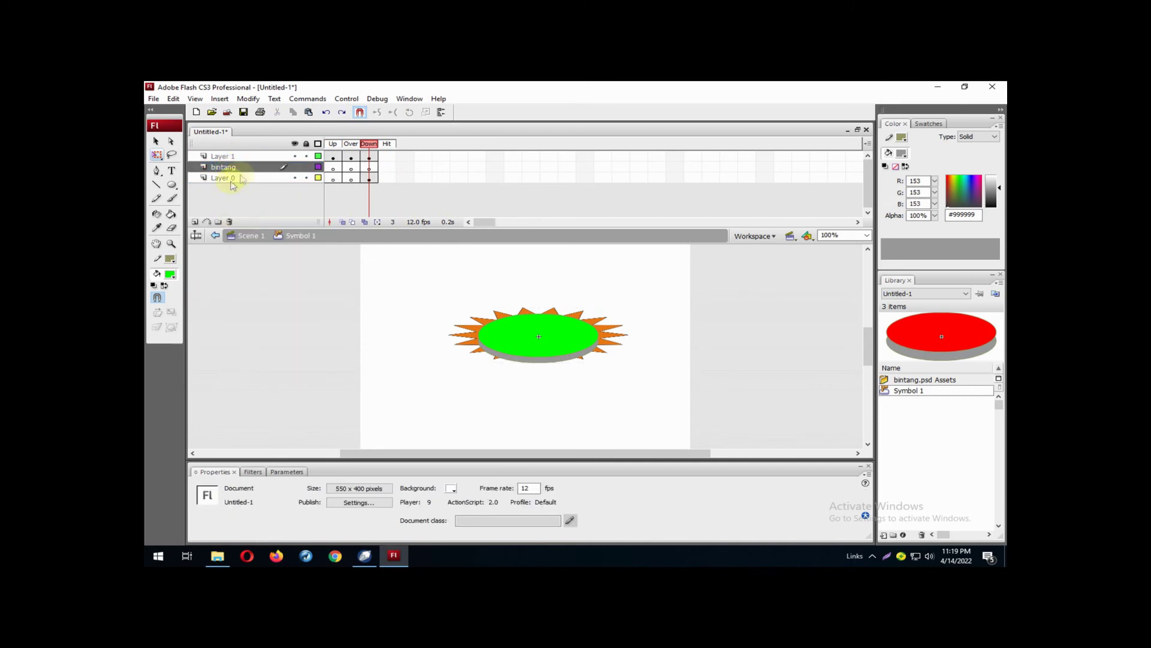
click(229, 222)
- Nudge the burst in Layer 0's Down frame slightly downward behind the green oval
click(352, 168)
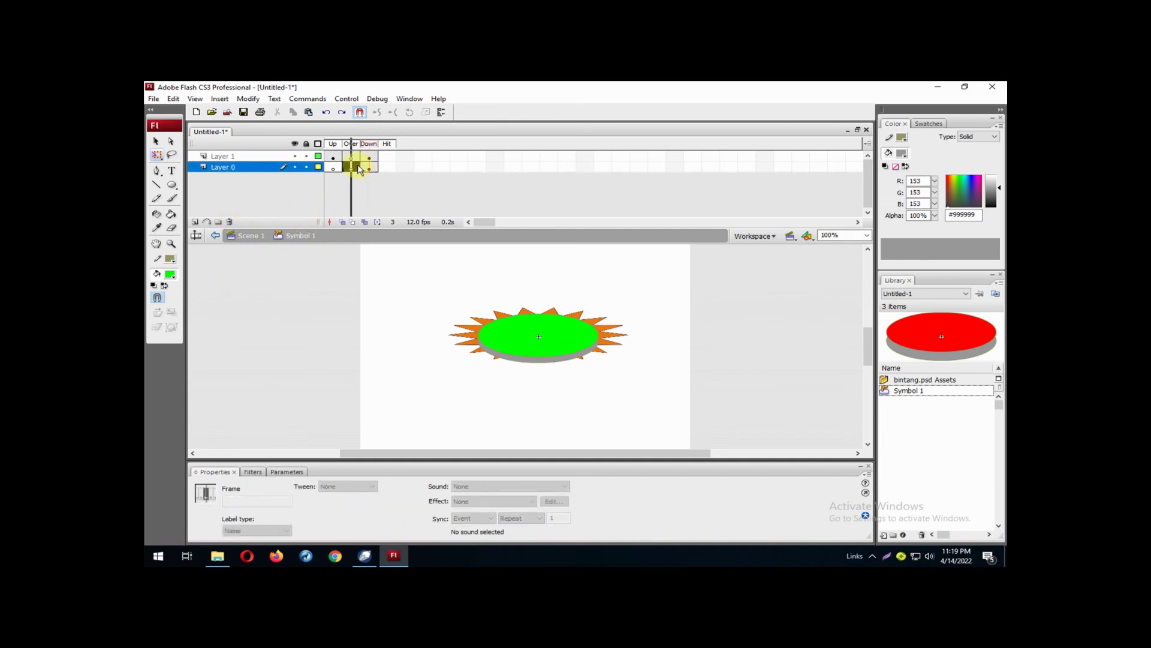
click(368, 168)
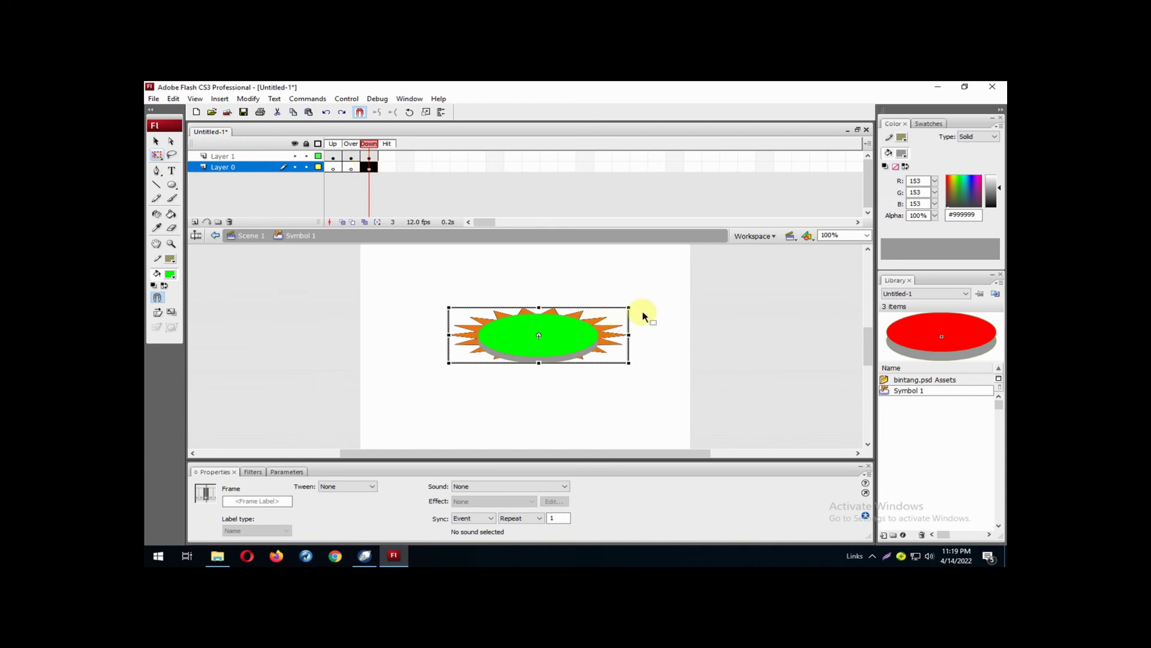
key(Down)
key(Down)
key(Down)
key(Down)
key(Down)
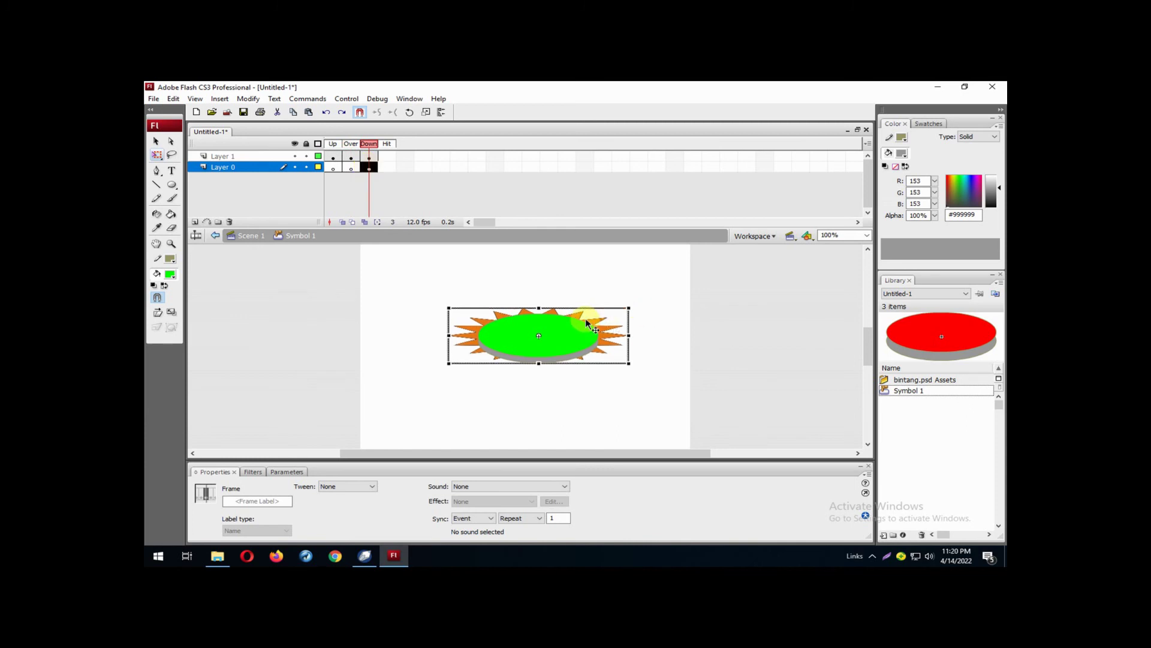